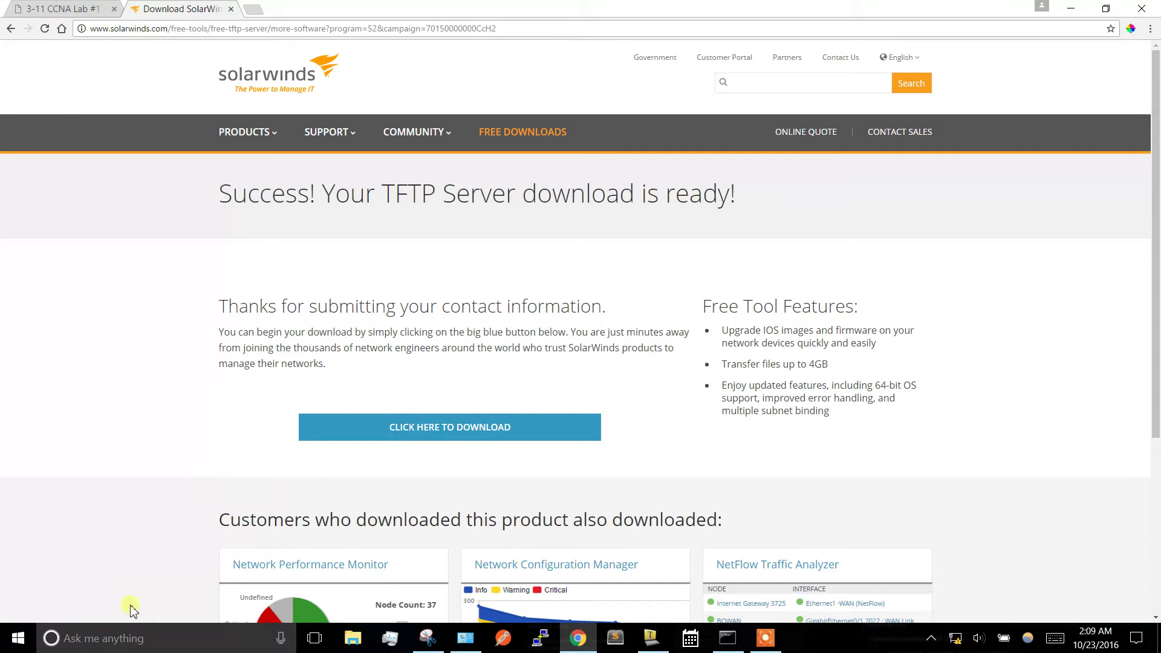
# Launch SolarWinds TFTP Server and open its configuration to check the C:\TFTP-Root root directory
pyautogui.click(139, 640)
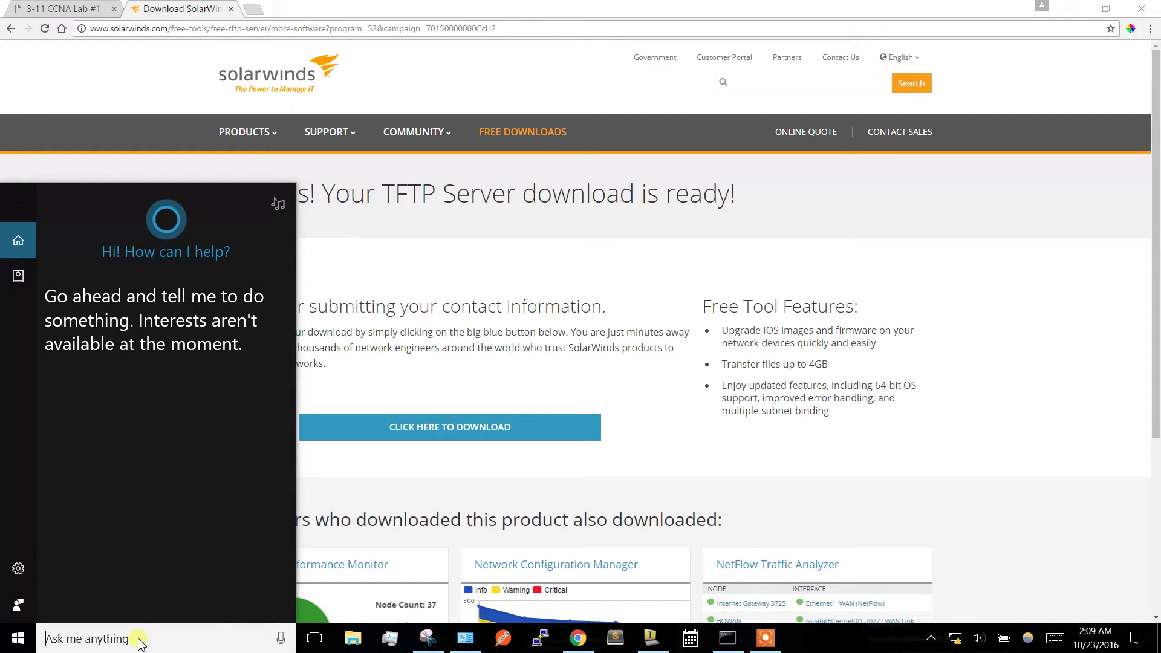
pyautogui.write('tftp')
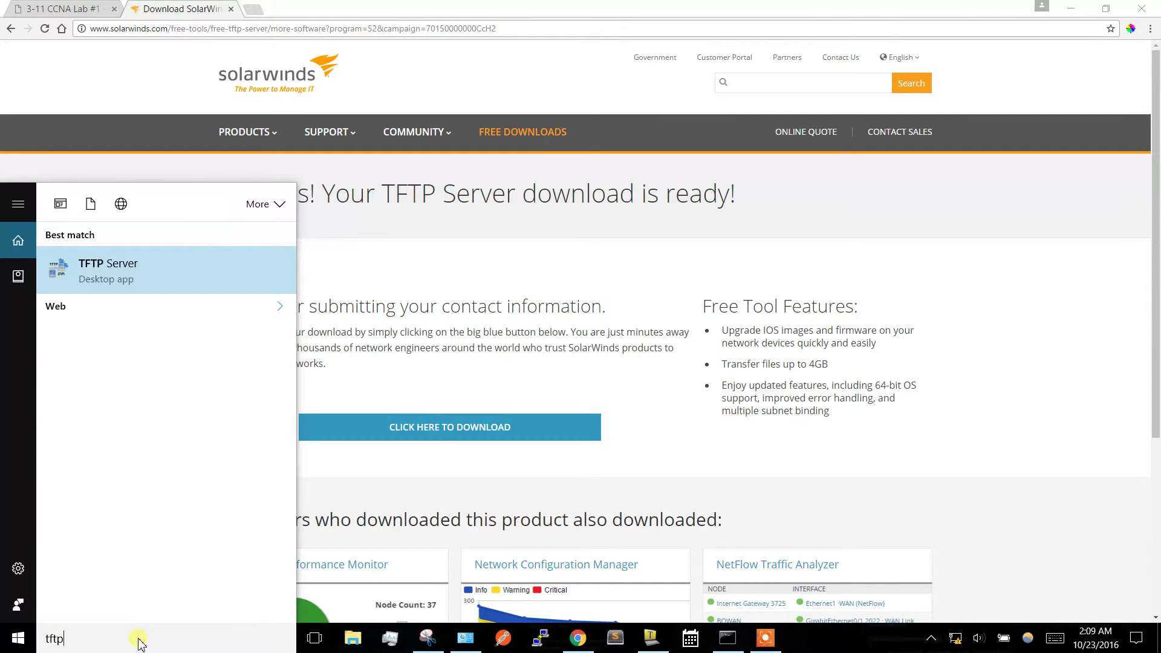
pyautogui.press('Return')
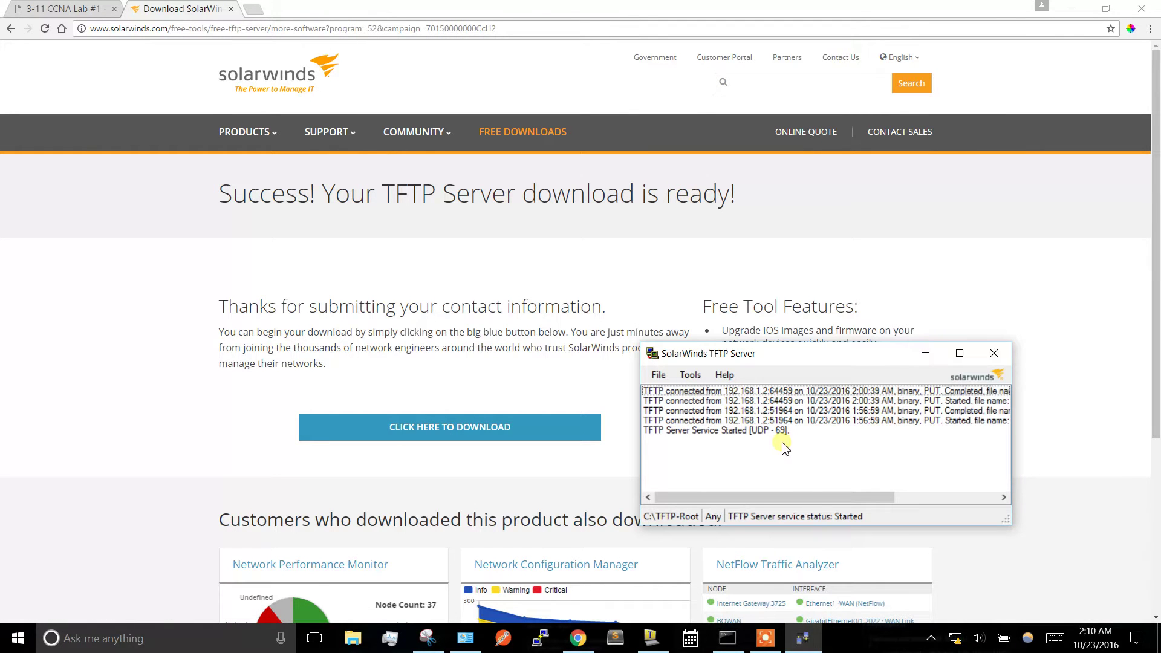
pyautogui.click(658, 375)
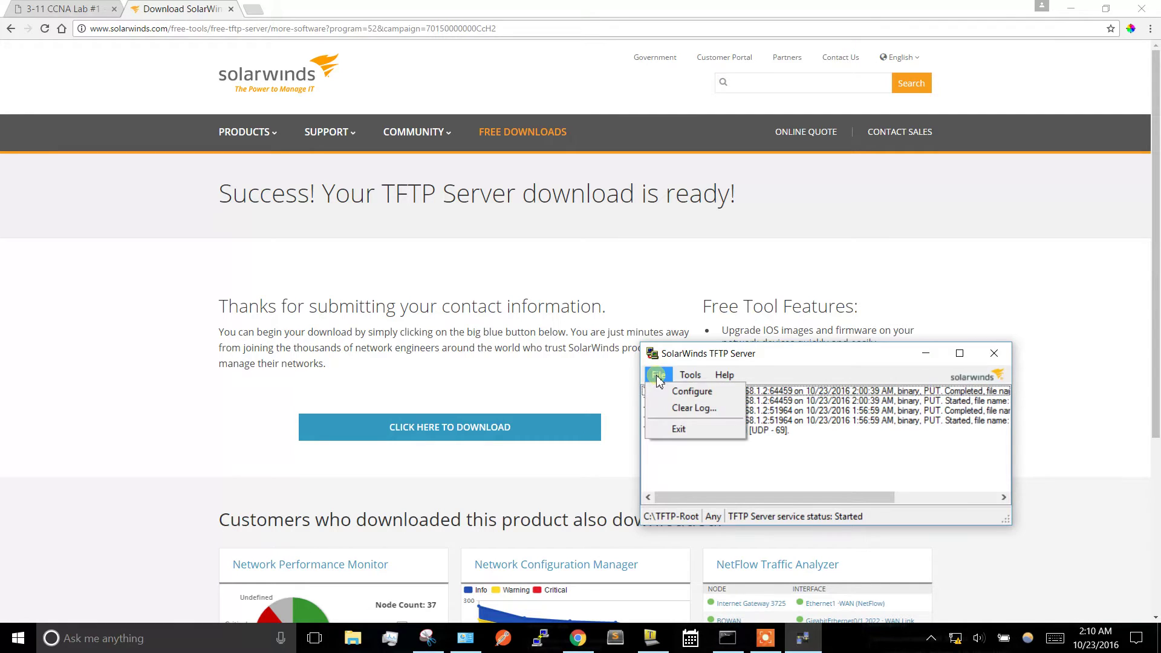
pyautogui.click(666, 394)
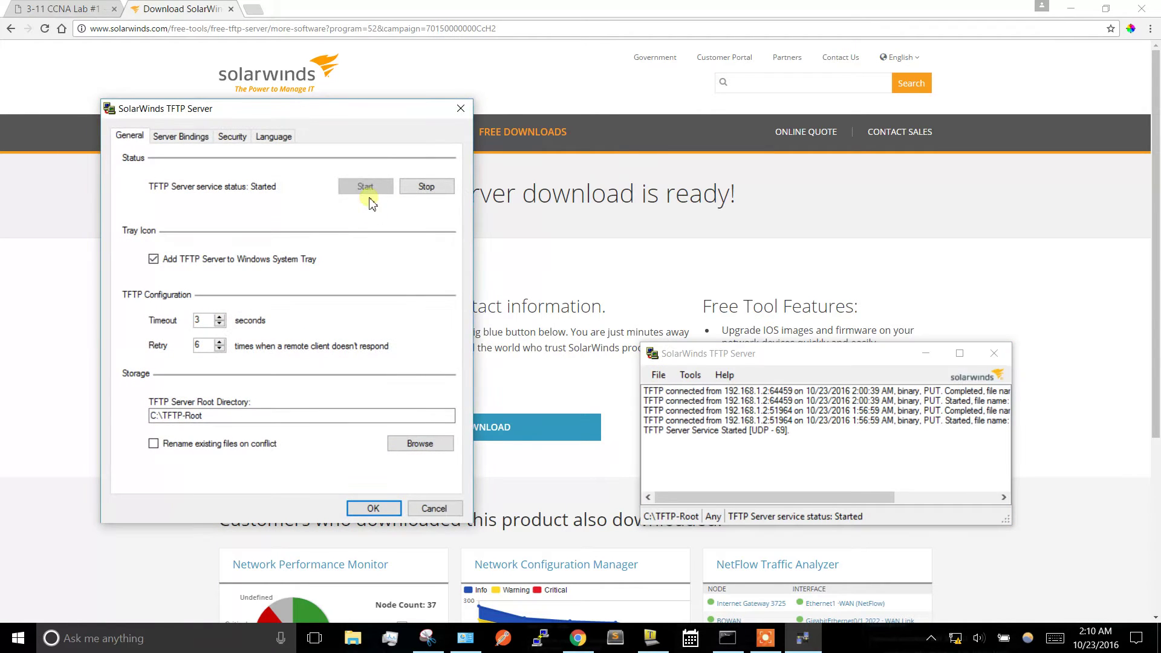
# Close the server settings, then telnet to RouterA at 192.168.1.1 and log in with its password
pyautogui.click(461, 109)
pyautogui.click(727, 639)
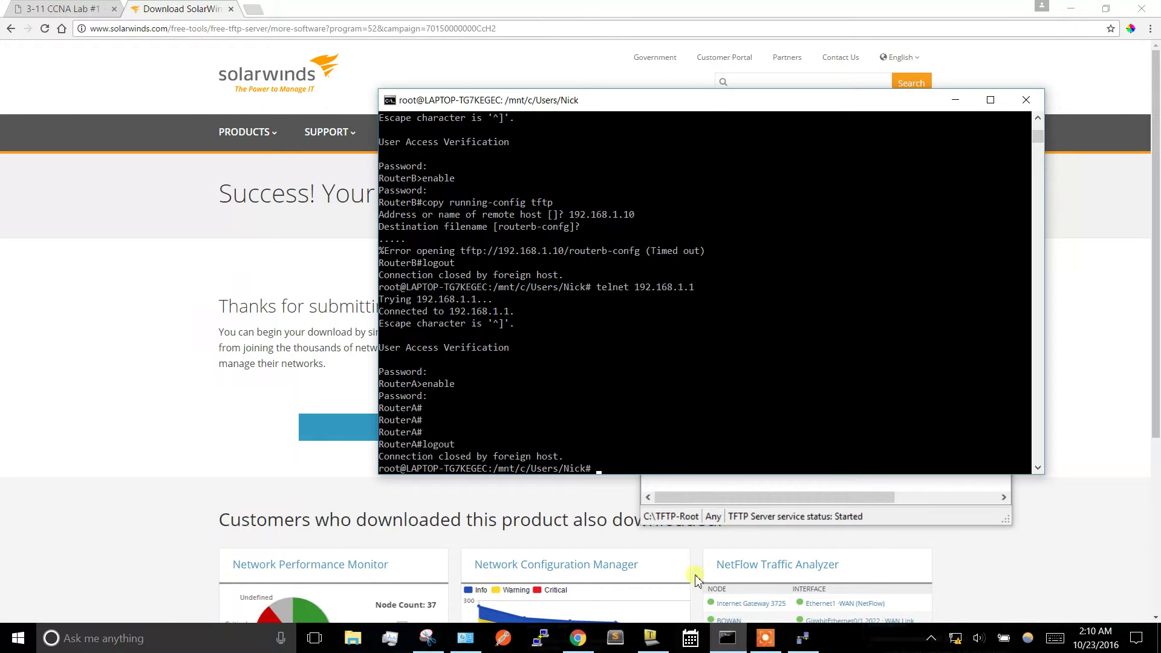
pyautogui.write('telnet ')
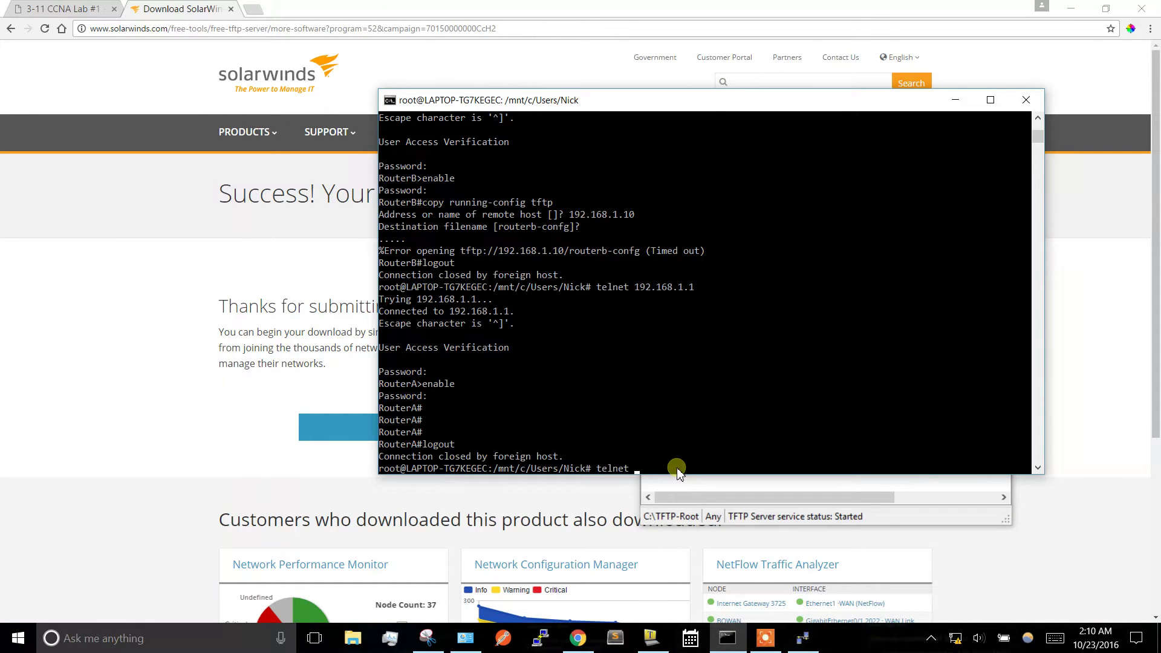
pyautogui.write('192.168.1.1')
pyautogui.press('Return')
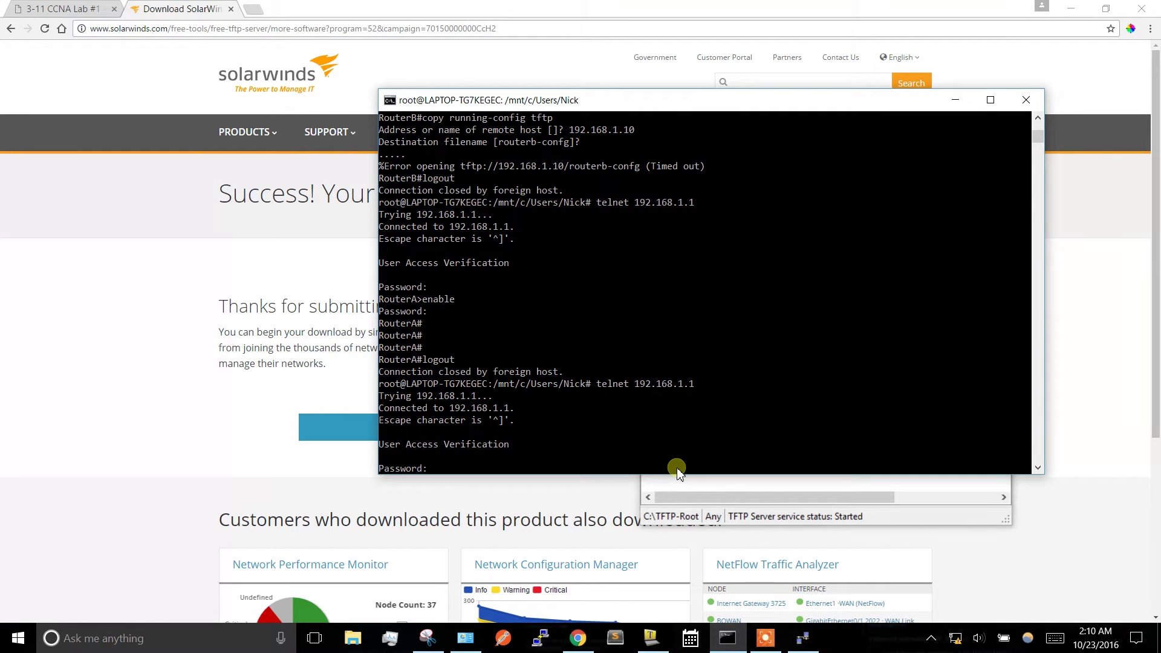
pyautogui.press('Return')
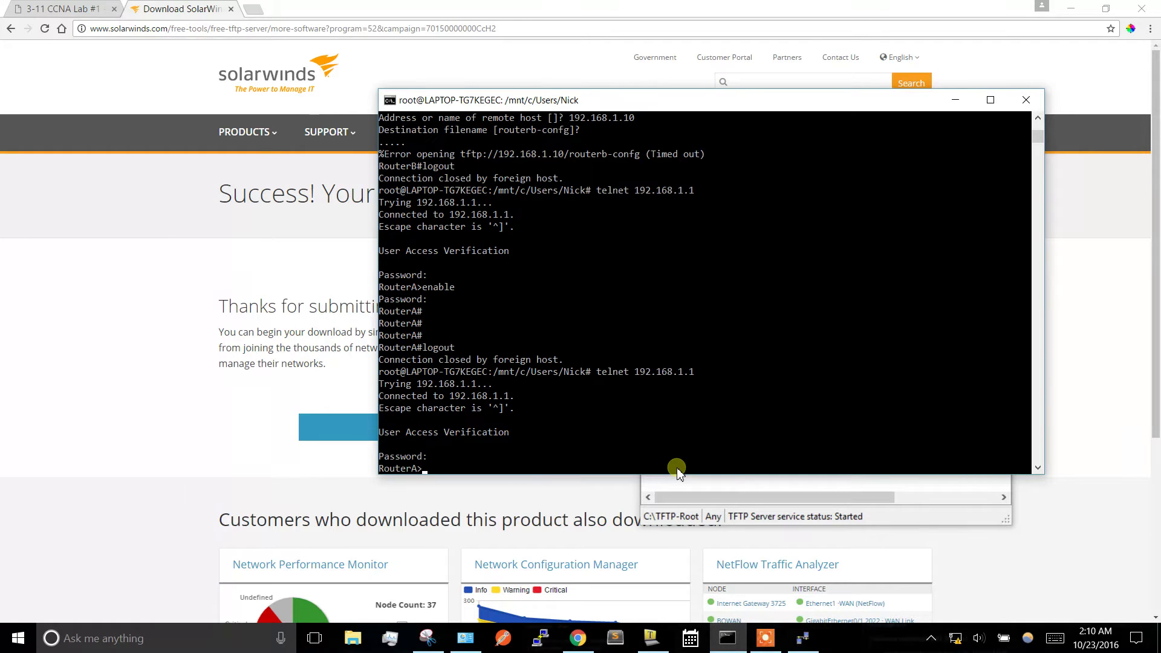
# Enter privileged mode with enable and start copy running-config tftp
pyautogui.write('enable')
pyautogui.press('Return')
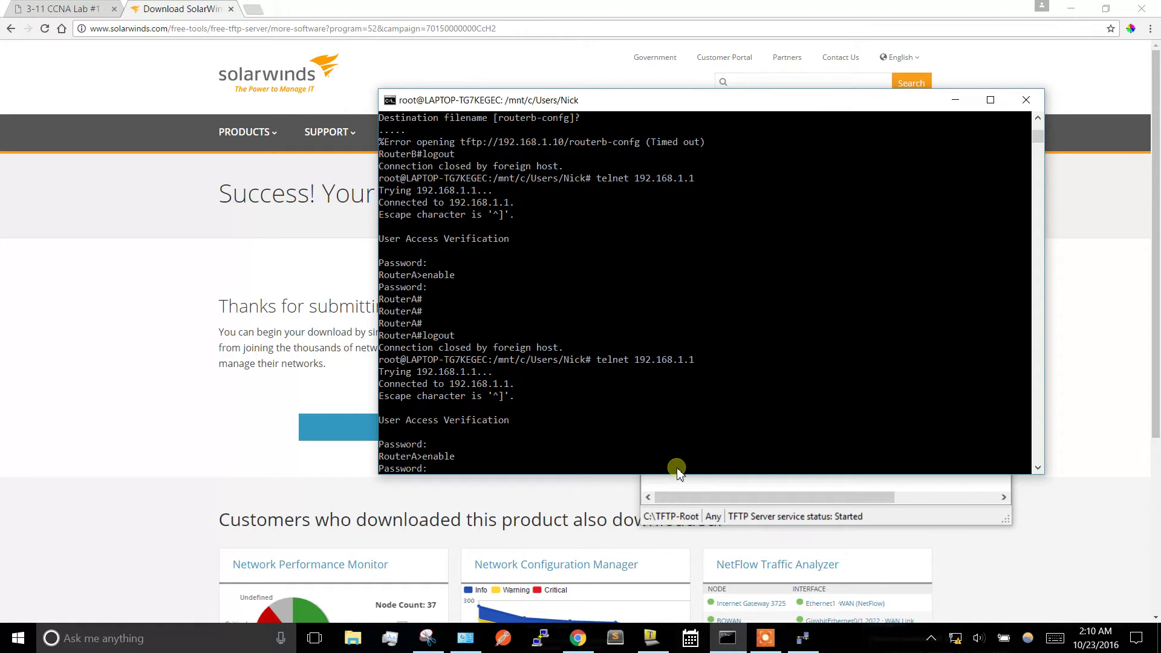
pyautogui.press('Return')
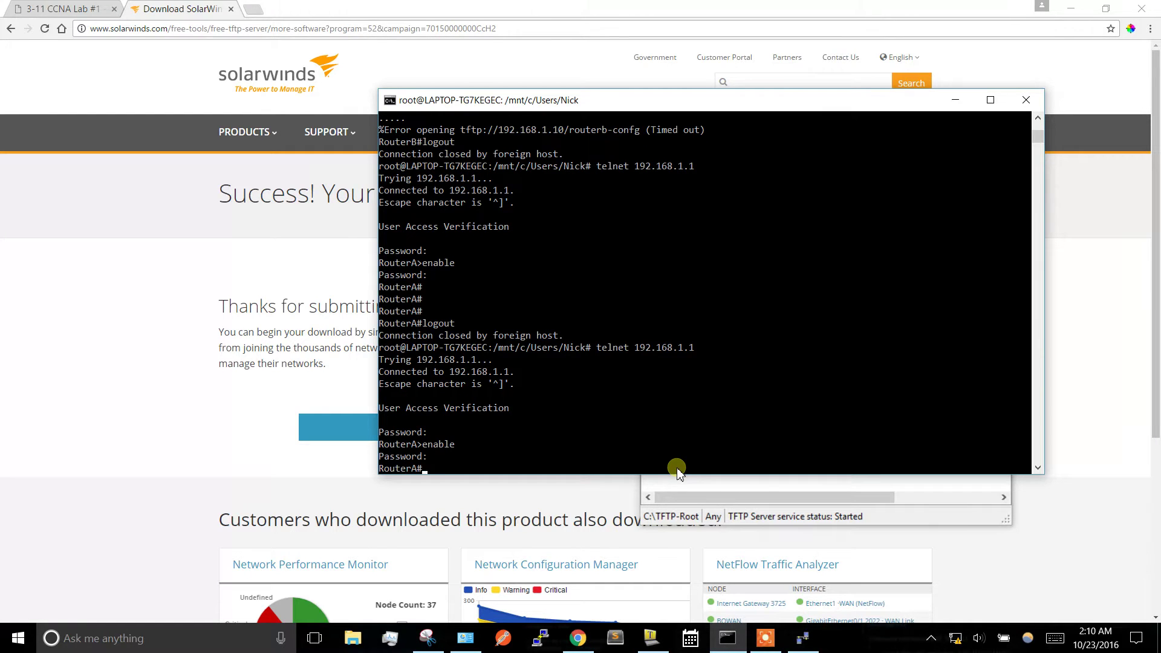
pyautogui.press('Return')
pyautogui.press('Return')
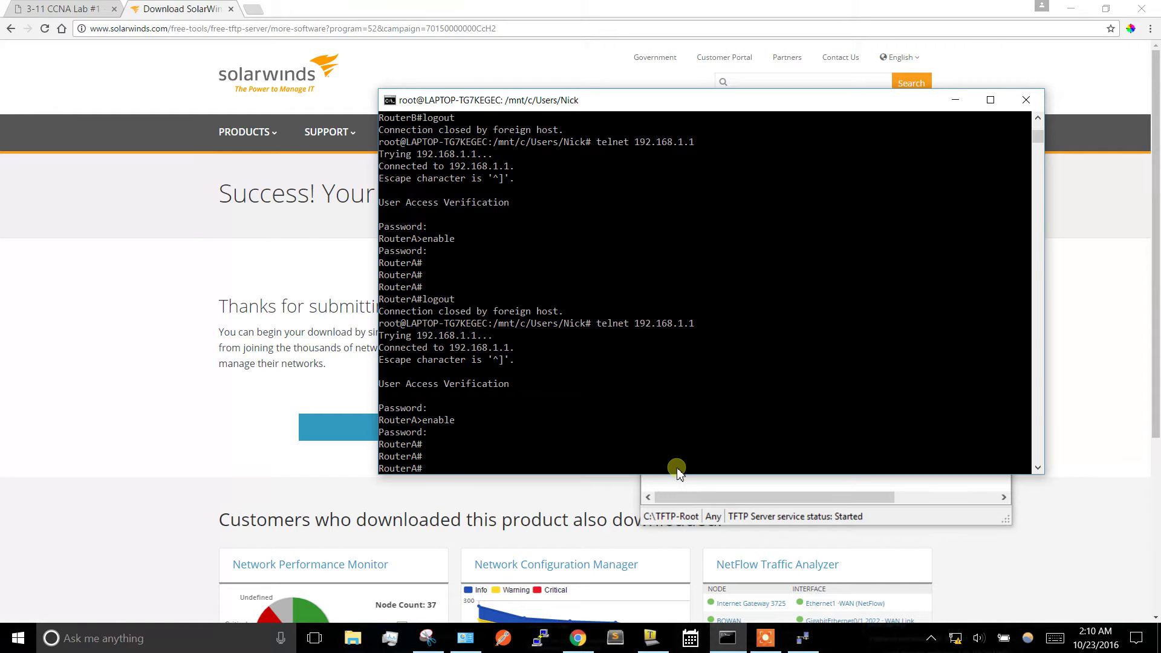
pyautogui.write('copy ?')
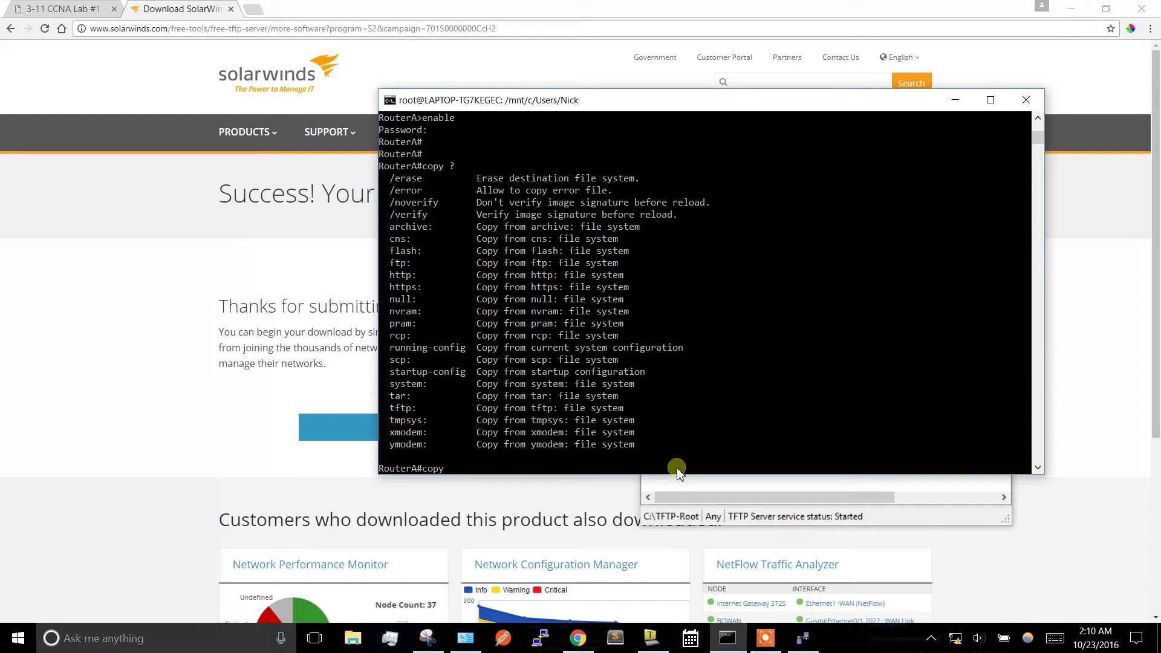
pyautogui.write('running-config')
pyautogui.write('?')
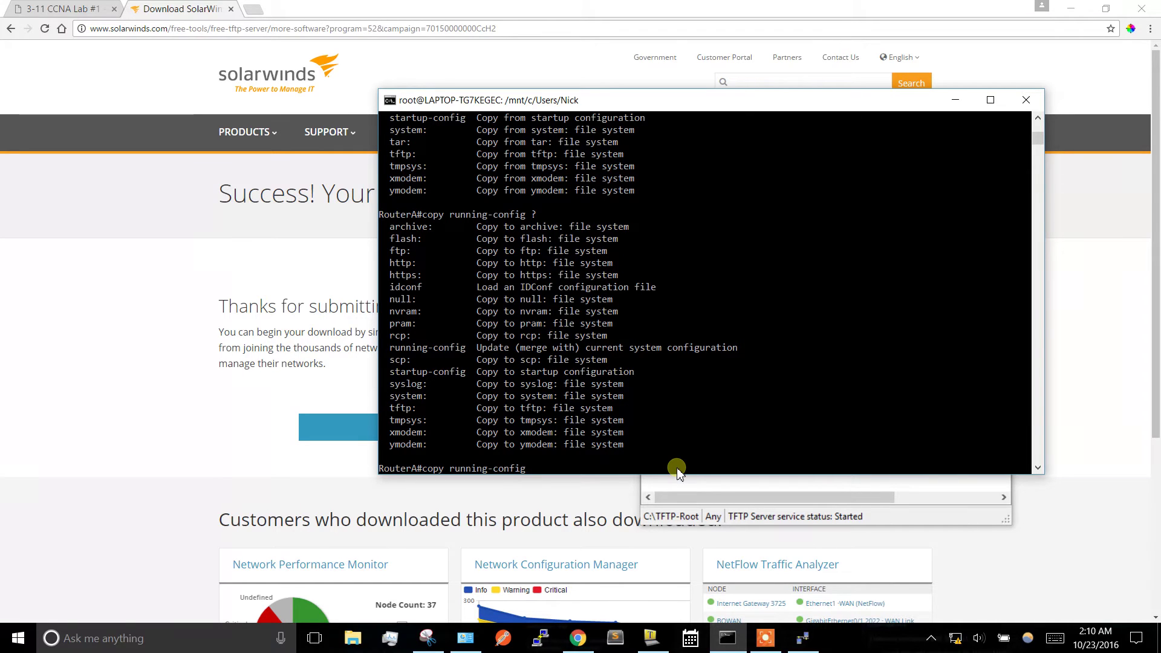
pyautogui.write('tftp')
pyautogui.press('Return')
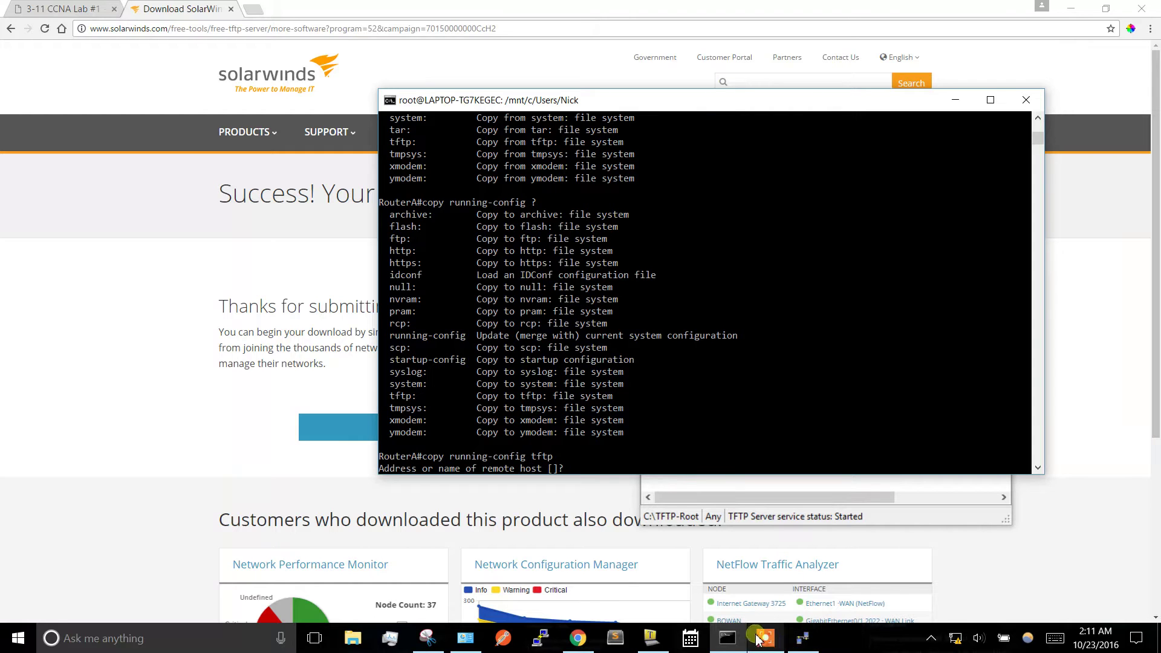
# Run ipconfig in a new Command Prompt and select the Ethernet IPv4 address 192.168.1.10
pyautogui.rightClick(737, 641)
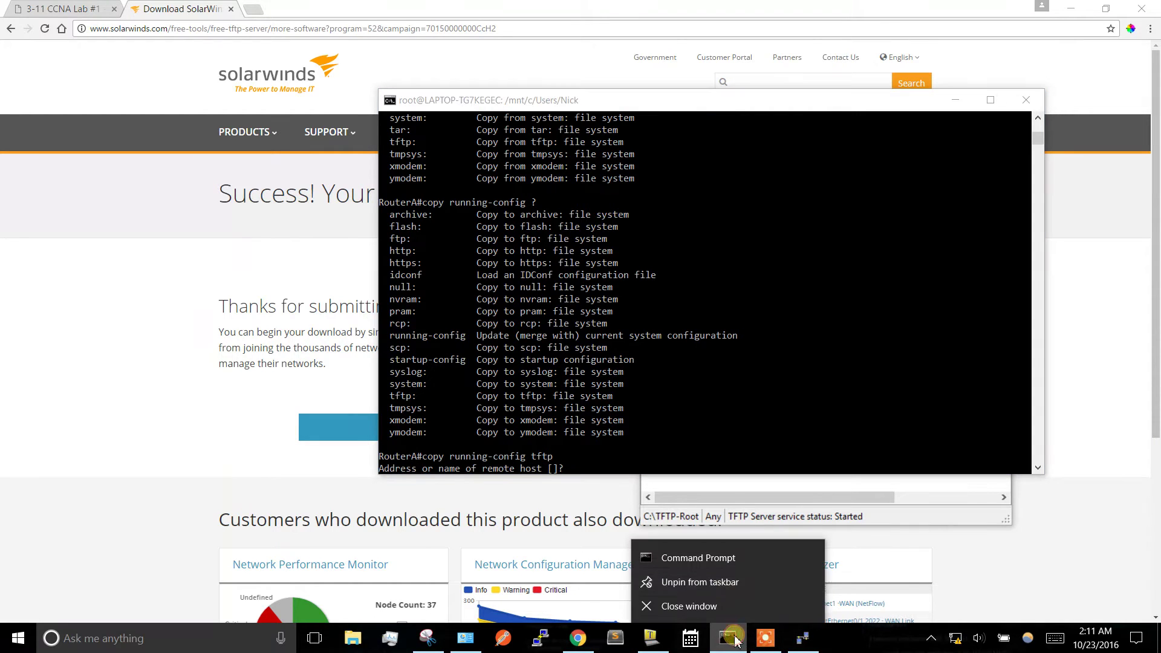
pyautogui.click(737, 558)
pyautogui.write('ipconfig')
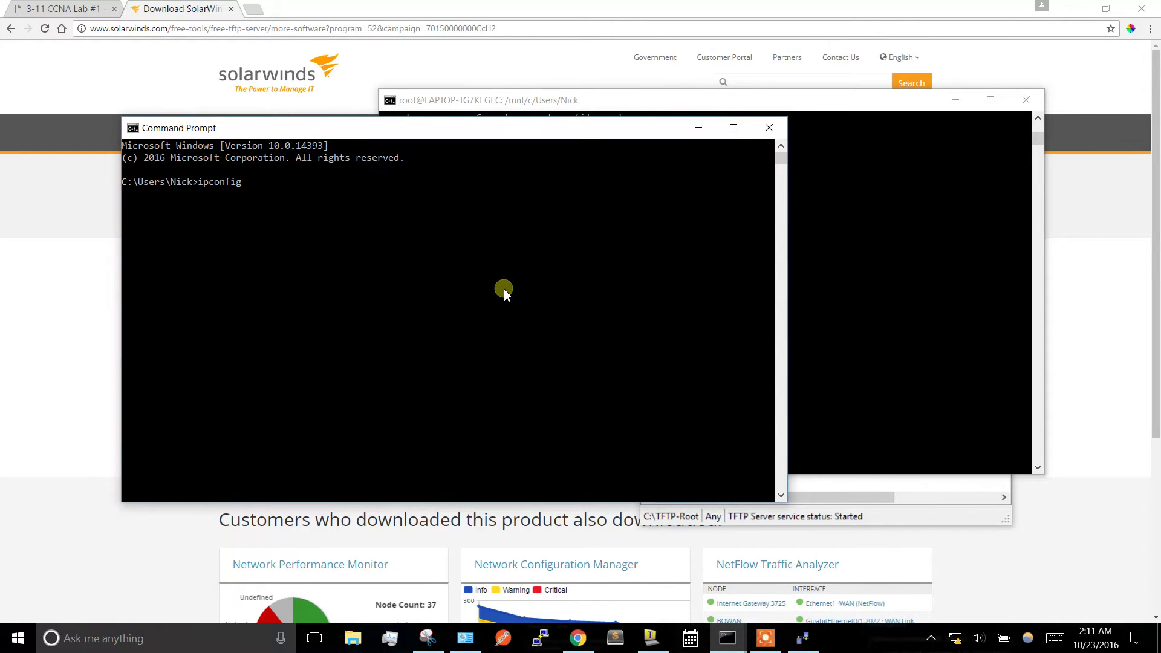
pyautogui.press('Return')
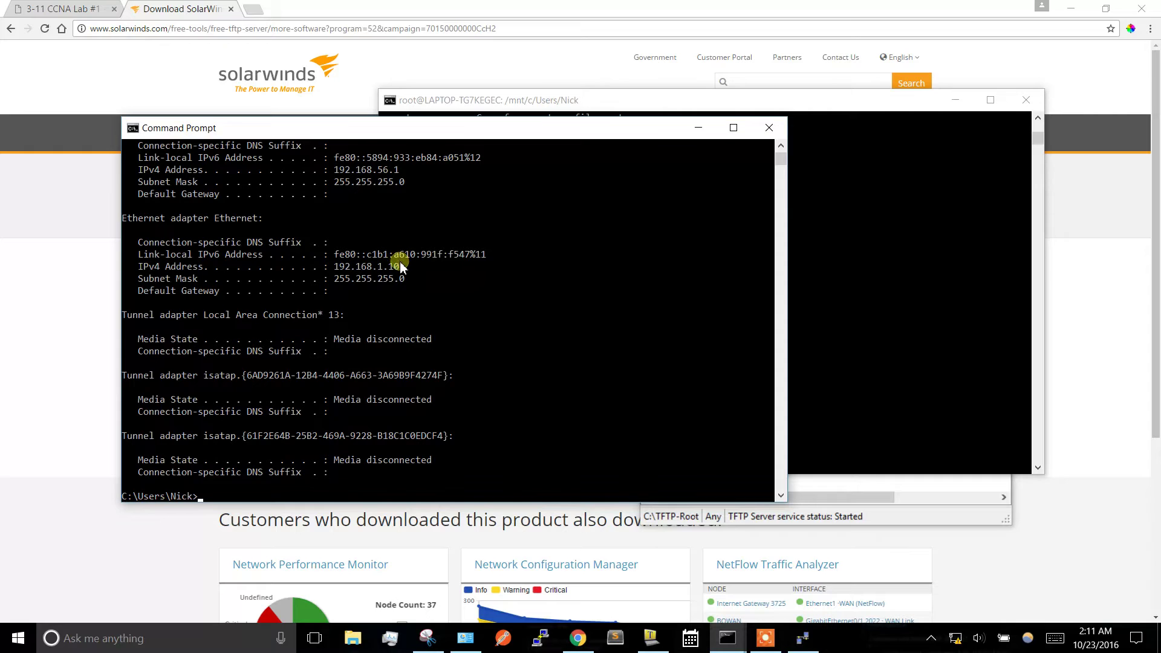
pyautogui.moveTo(402, 266); pyautogui.dragTo(330, 267)
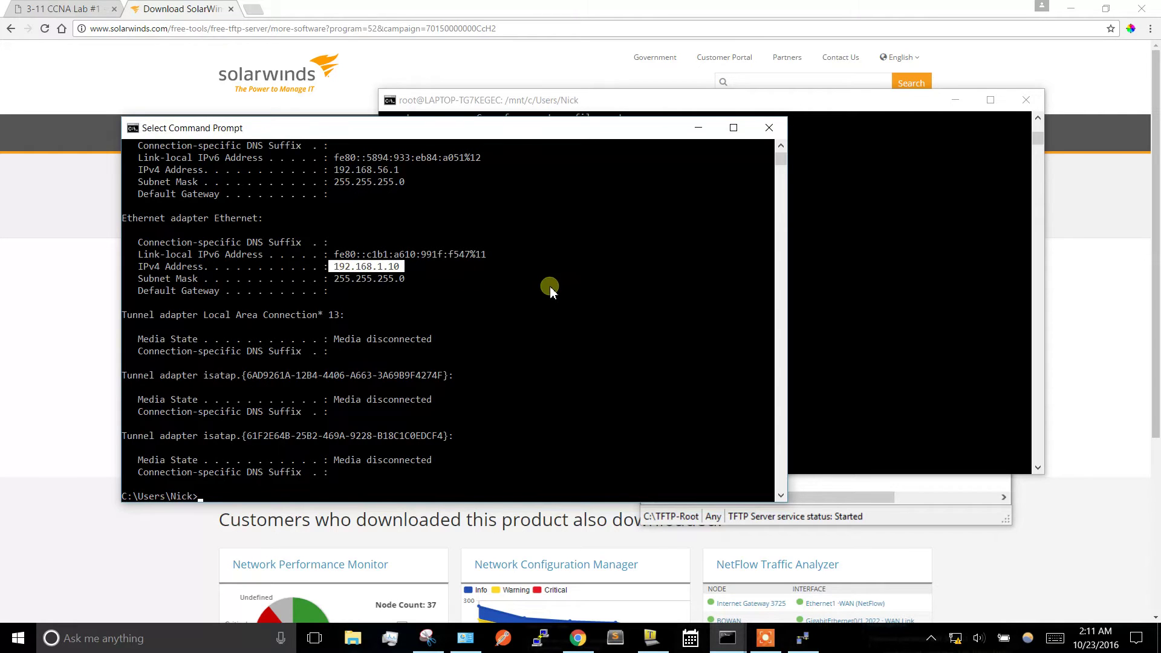
# Give RouterA 192.168.1.10 as the TFTP host and accept the default routera-confg filename
pyautogui.click(833, 296)
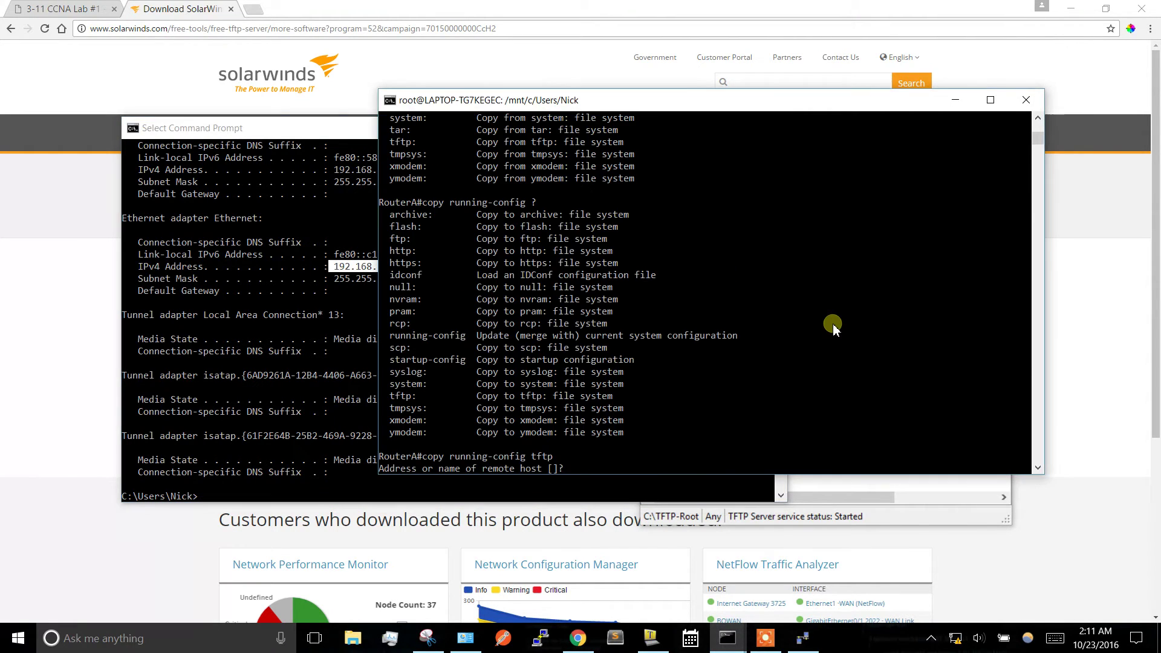
pyautogui.write('192.168.1.10')
pyautogui.press('Return')
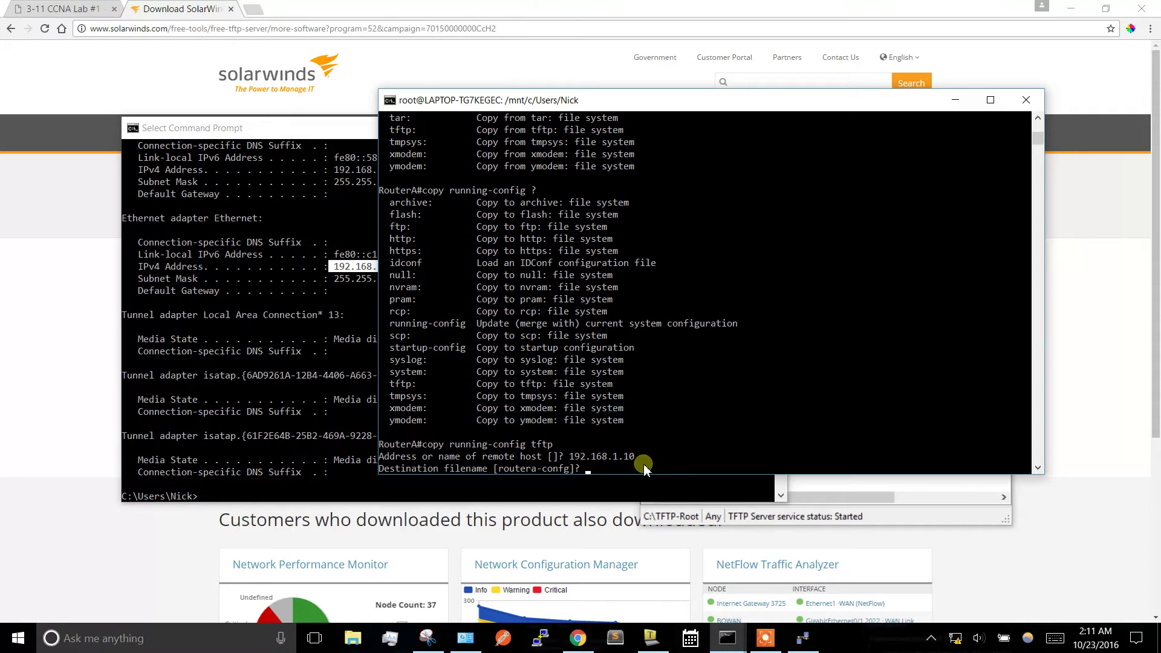
pyautogui.press('Return')
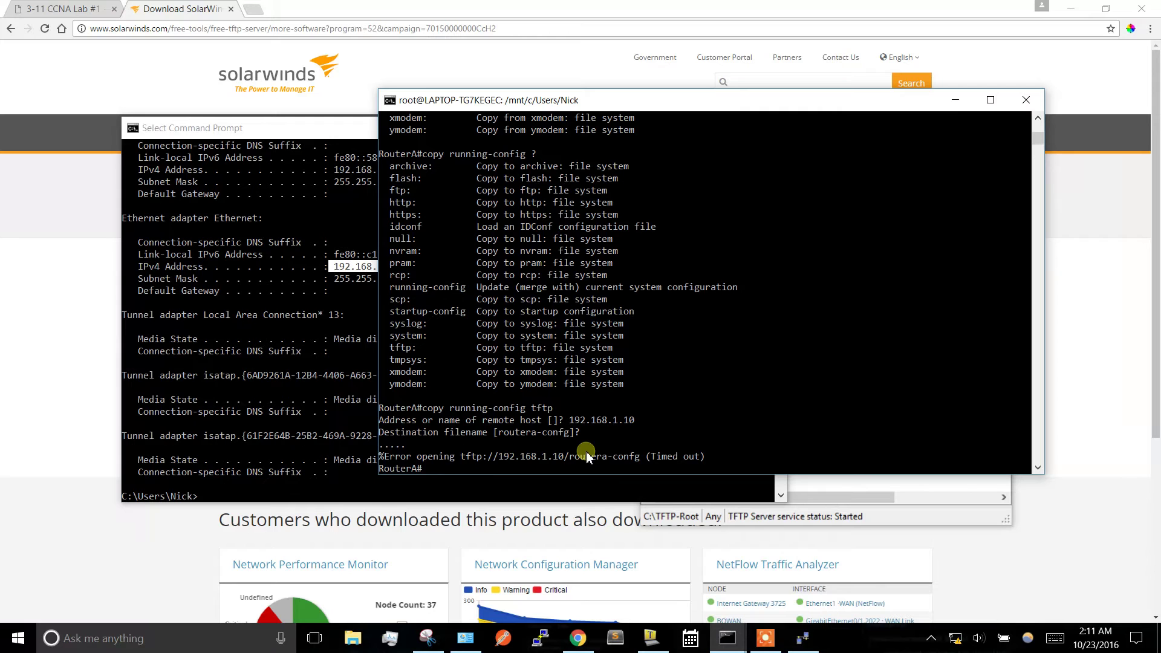
# Launch Windows Firewall with Advanced Security from search and show its Inbound Rules list
pyautogui.click(152, 626)
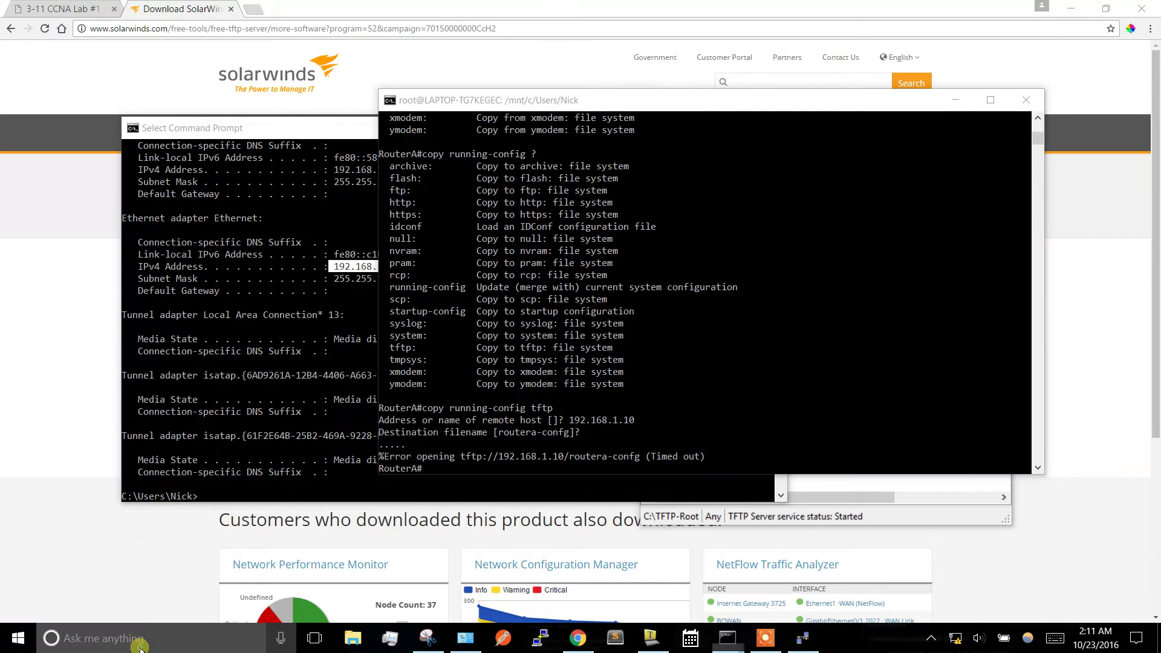
pyautogui.write('windo')
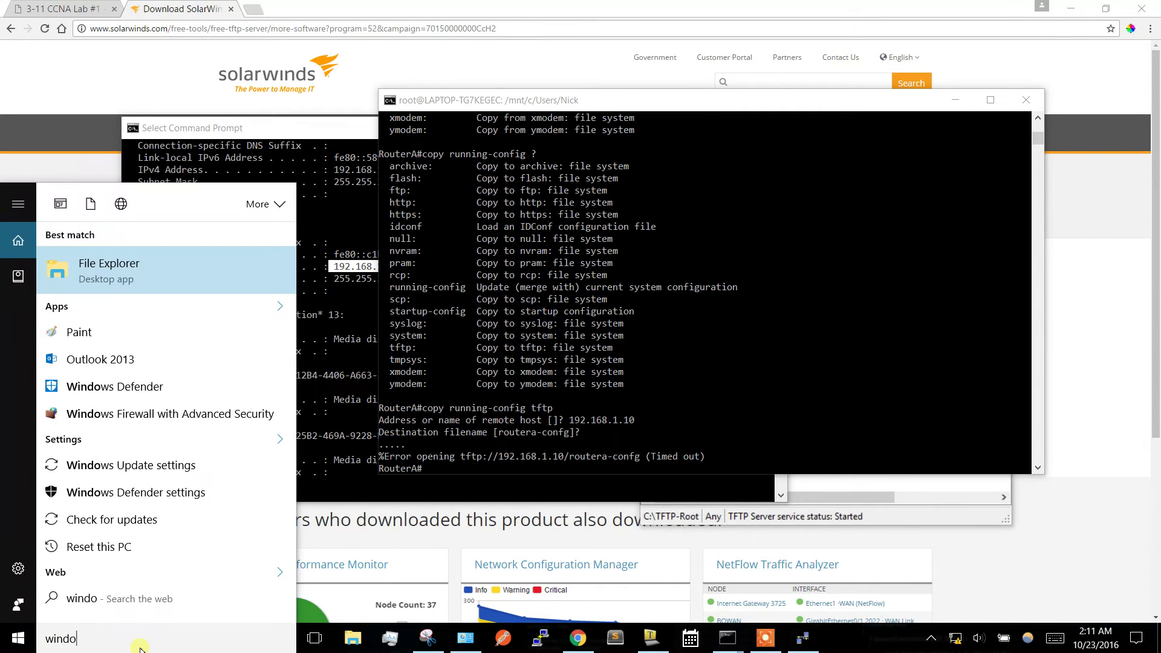
pyautogui.write('ws fire')
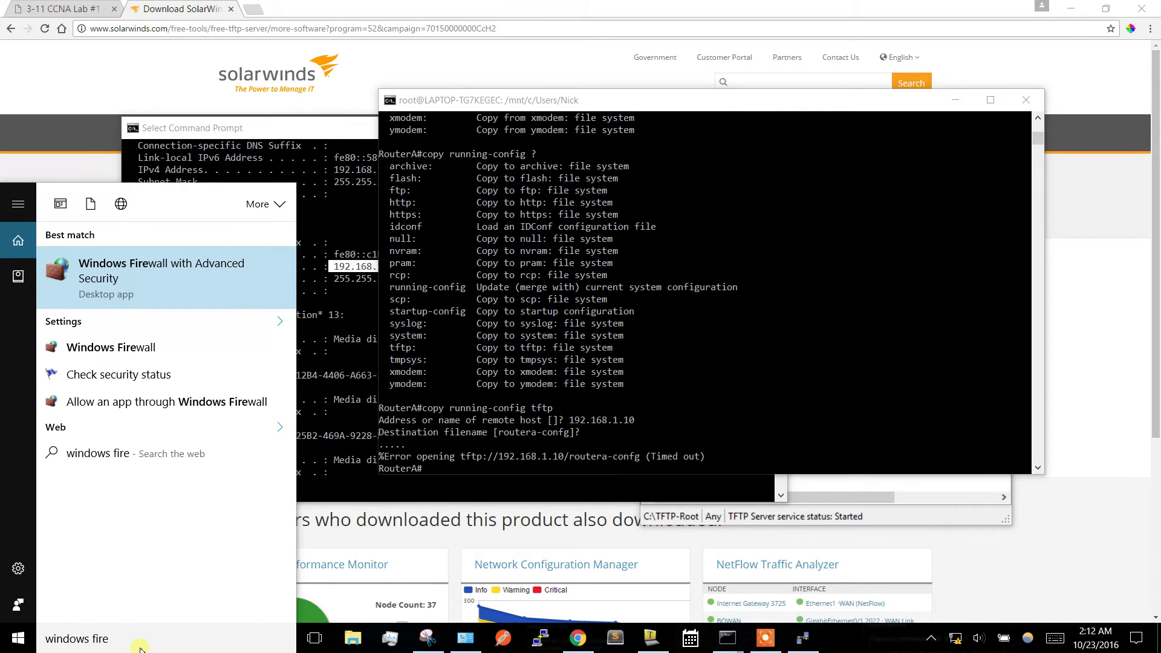
pyautogui.click(199, 271)
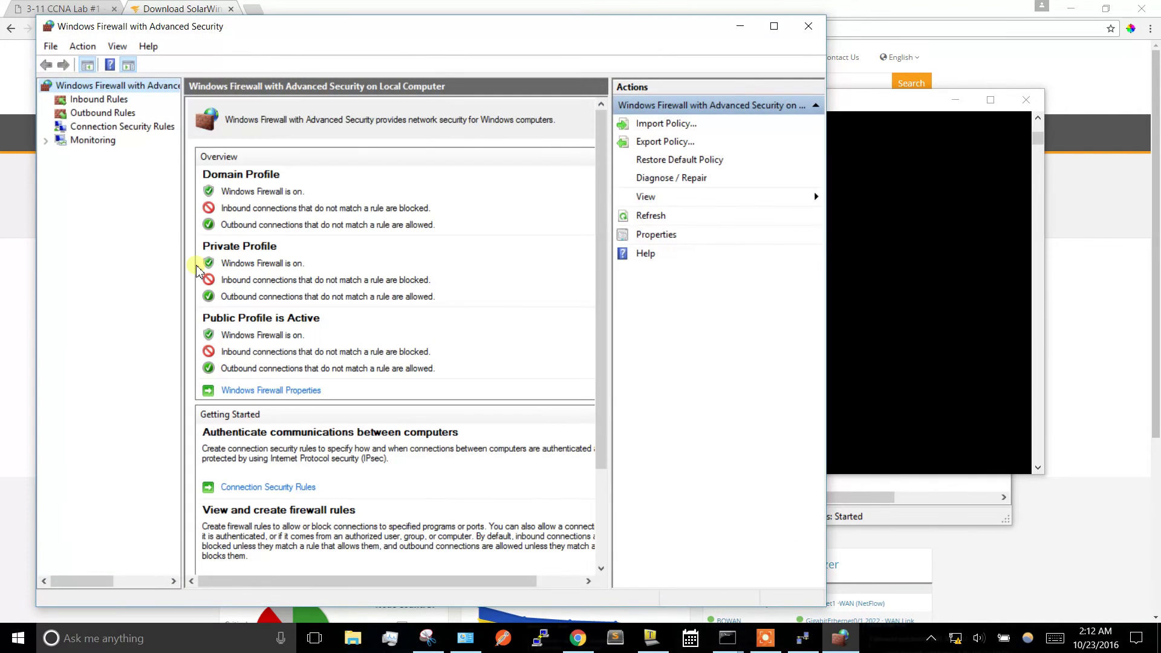
pyautogui.click(99, 101)
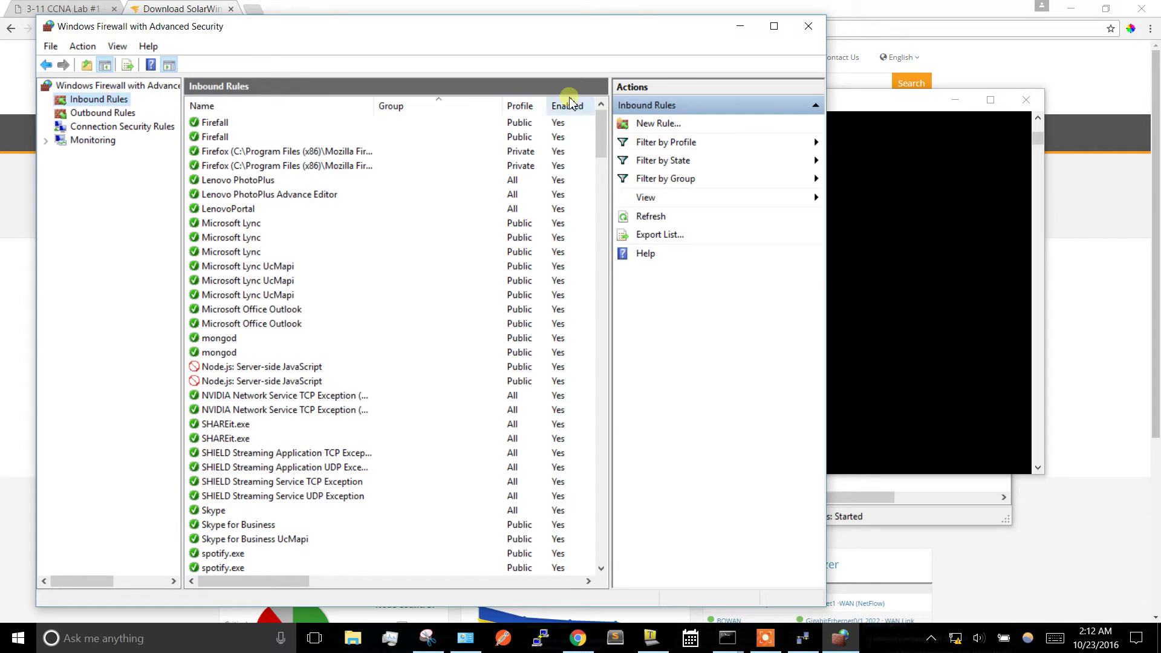
# Start a new port-based inbound rule for UDP local port 69
pyautogui.click(673, 124)
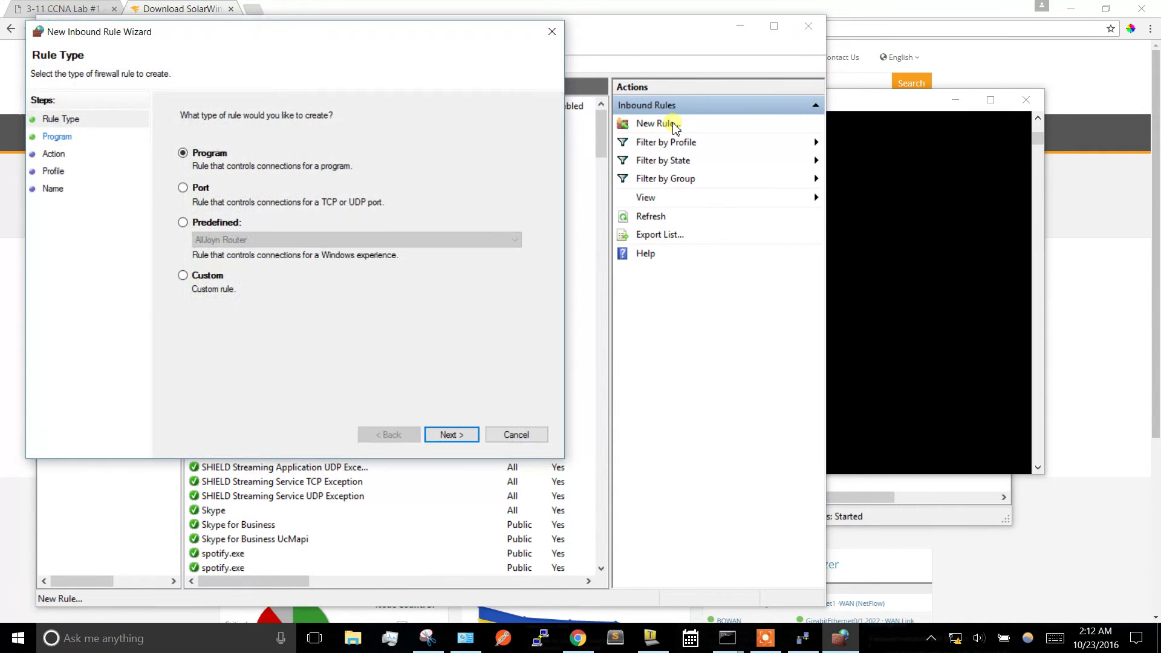
pyautogui.click(182, 188)
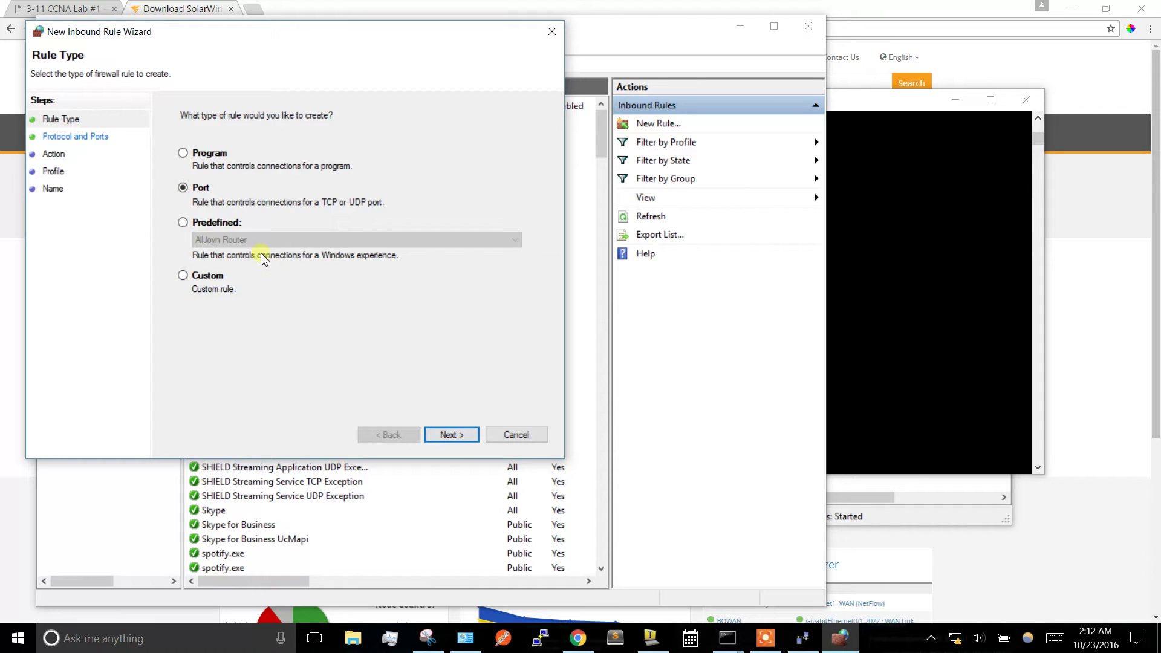
pyautogui.click(453, 434)
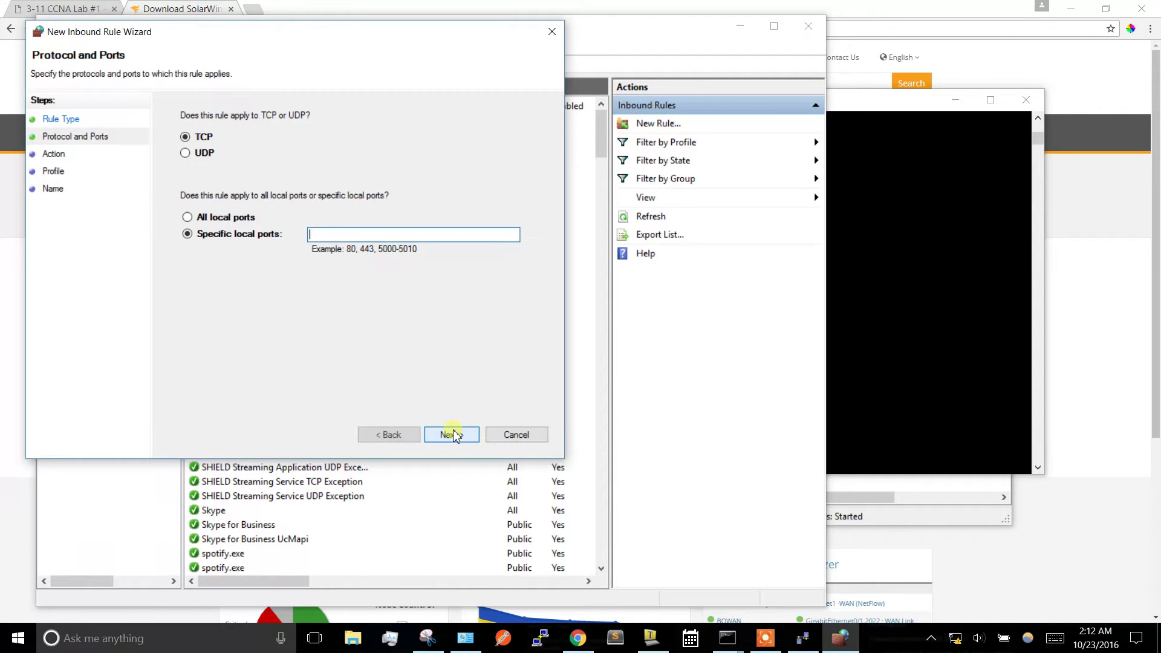
pyautogui.click(185, 153)
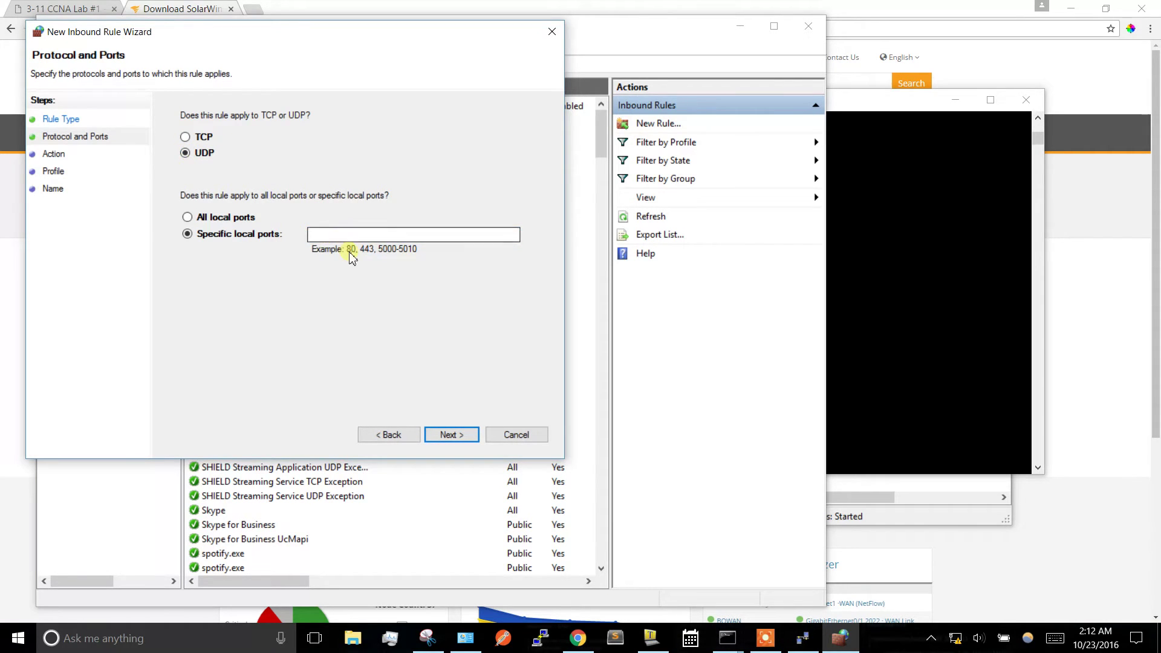
pyautogui.click(365, 232)
pyautogui.write('69')
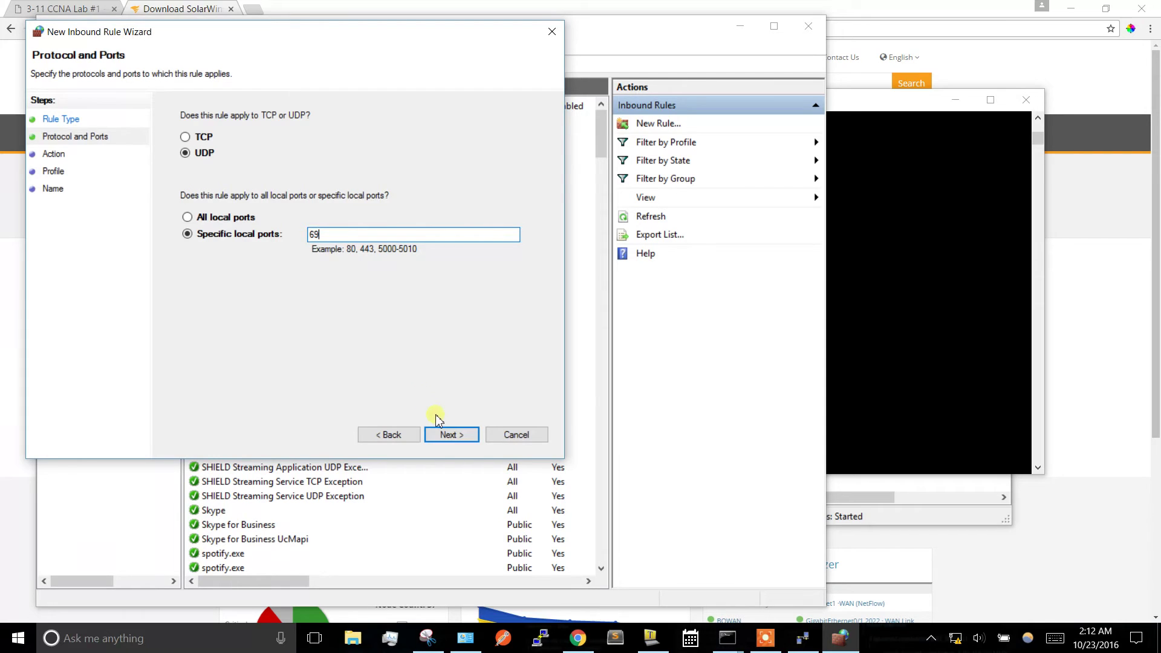
pyautogui.click(448, 434)
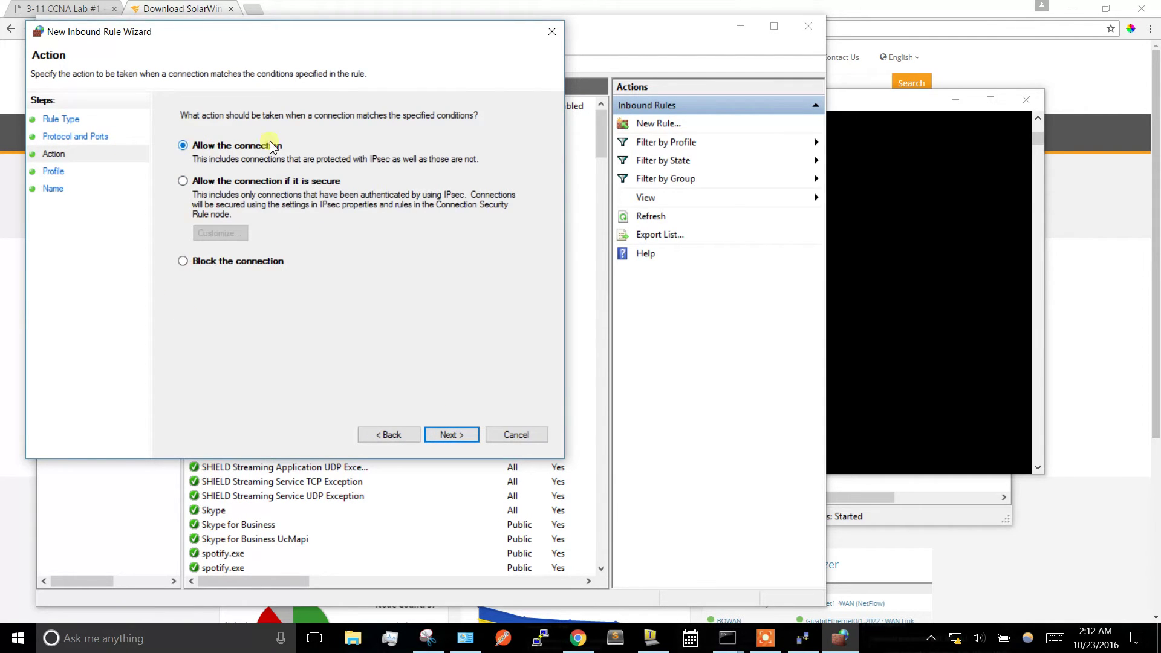
# Allow the connection on all profiles and save the rule as TFTP_SERVER
pyautogui.click(455, 435)
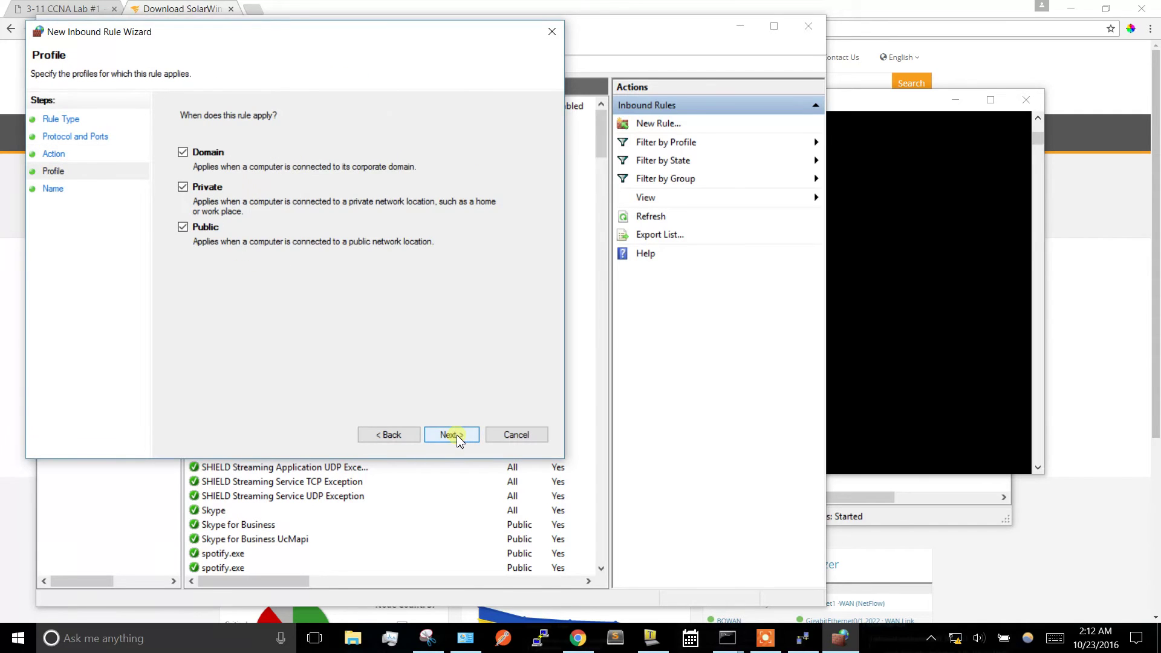
pyautogui.click(454, 435)
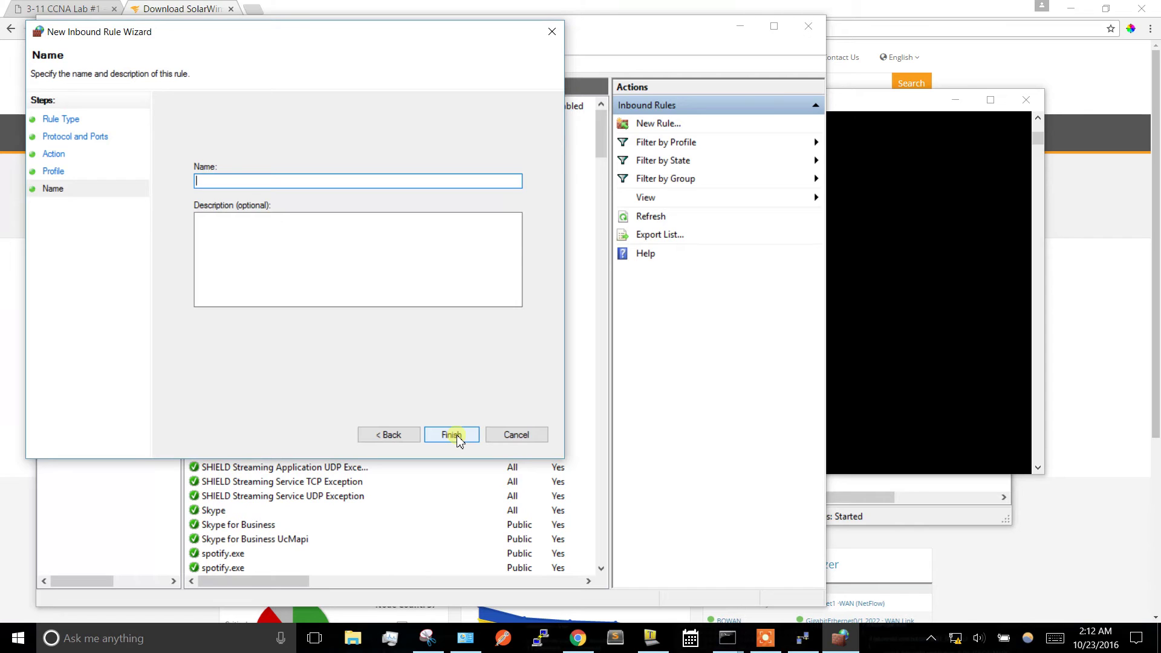
pyautogui.write('TFTP_SERVER')
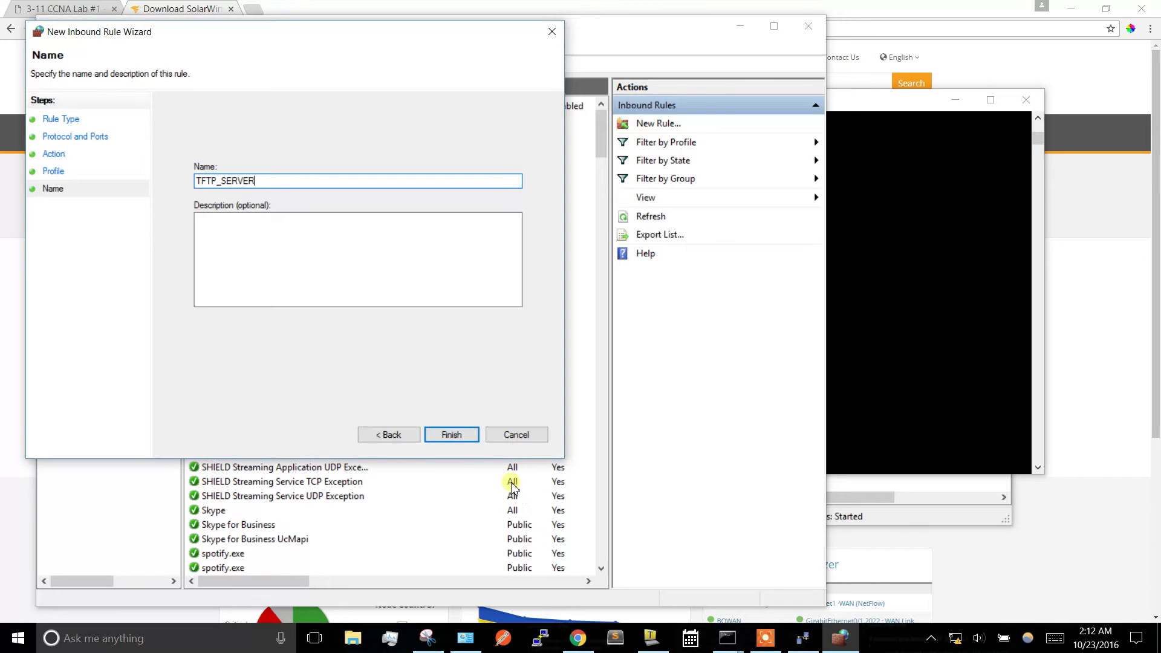
pyautogui.click(453, 435)
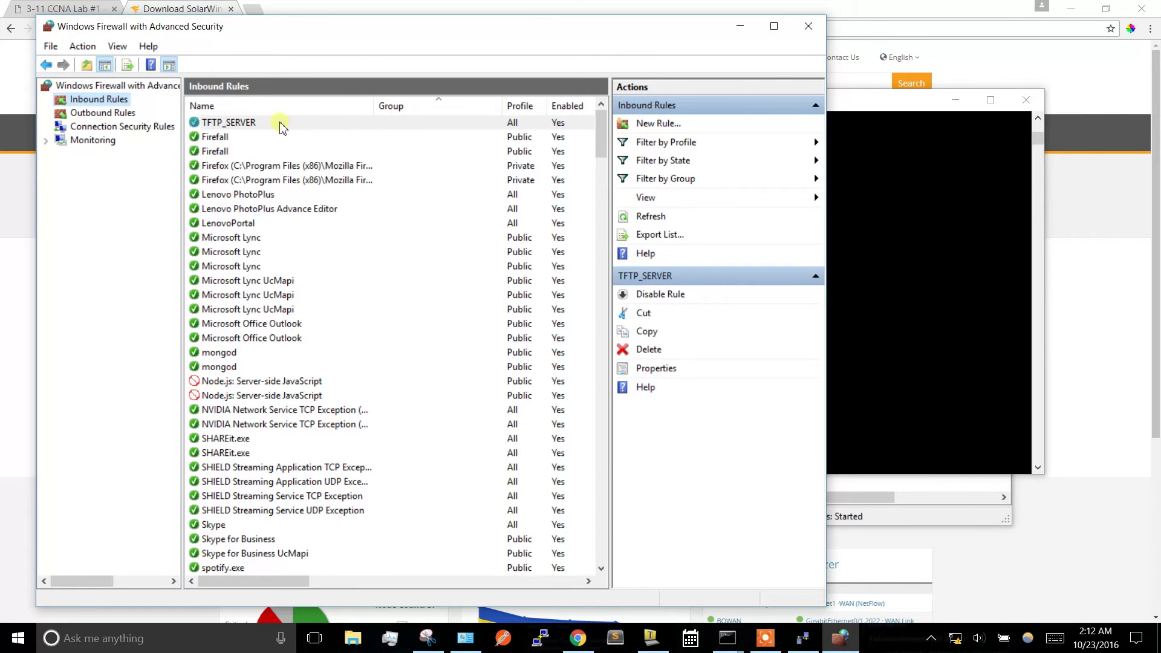
pyautogui.click(263, 127)
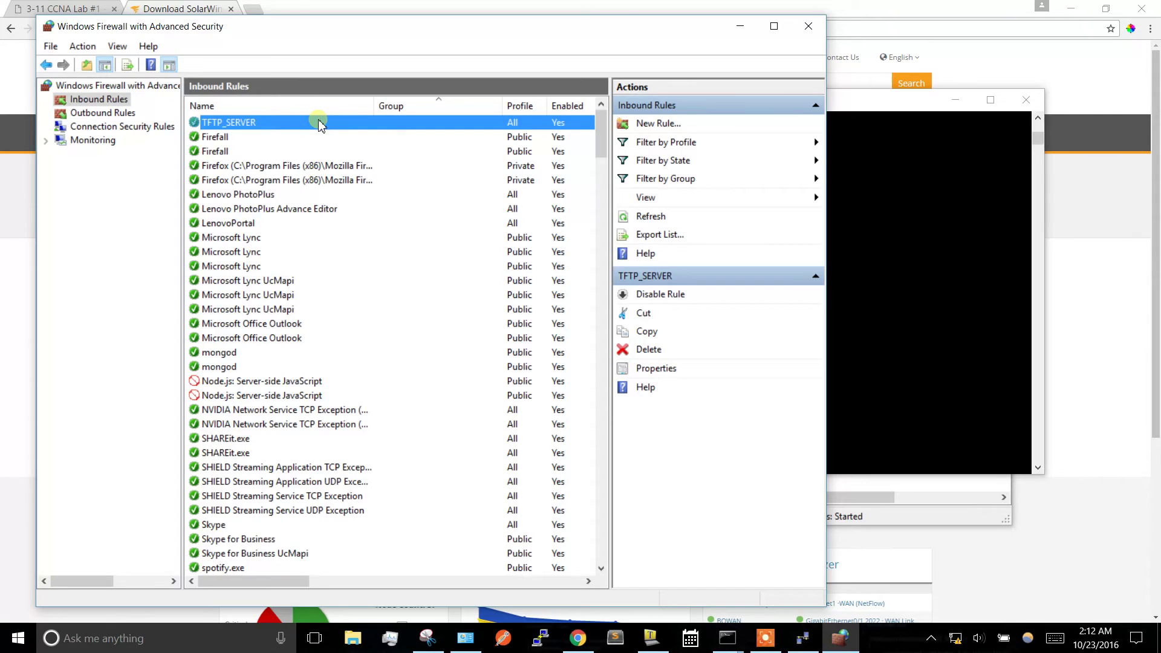
pyautogui.click(916, 393)
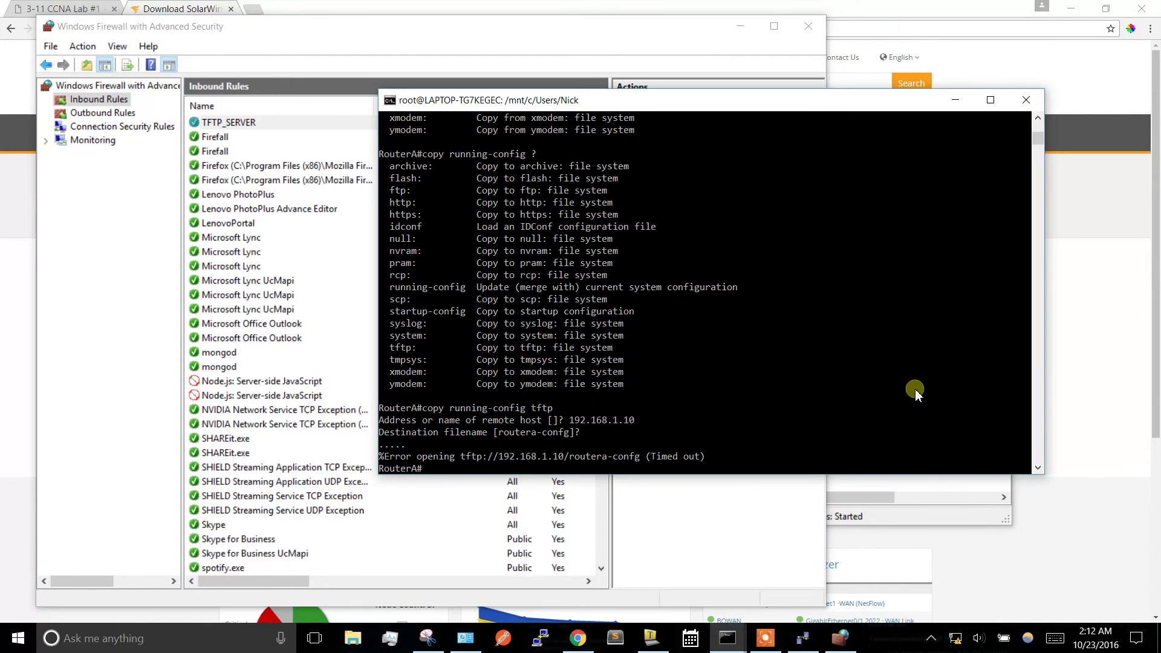
# Check the TFTP server log and reissue copy running-config tftp on RouterA
pyautogui.click(803, 642)
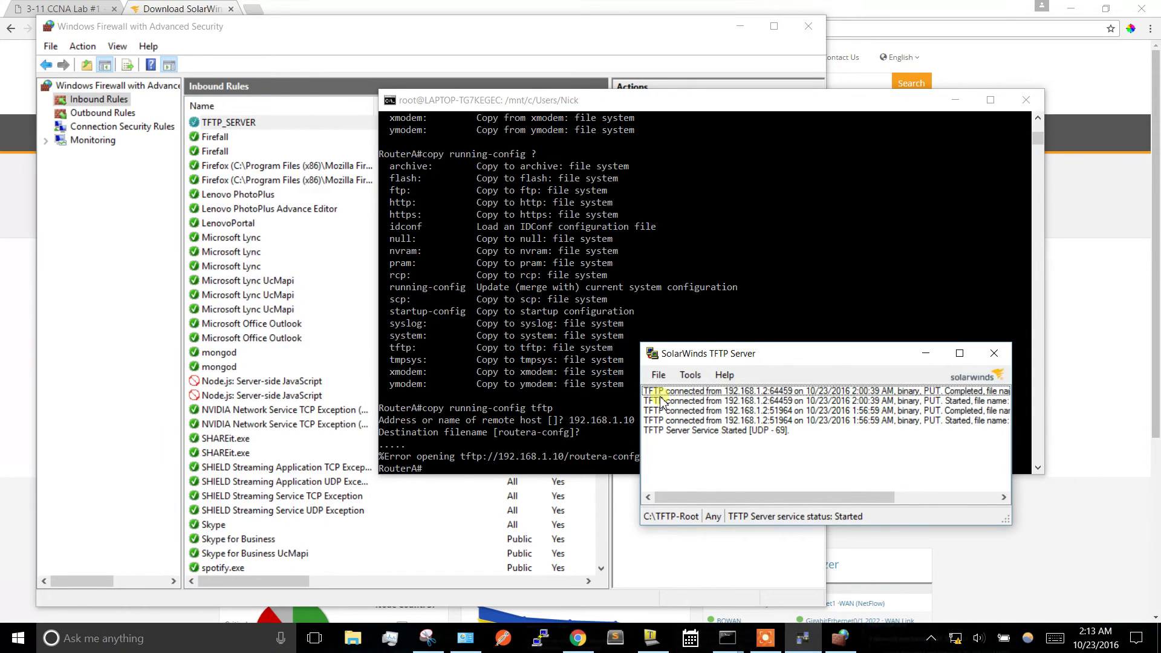
pyautogui.click(600, 418)
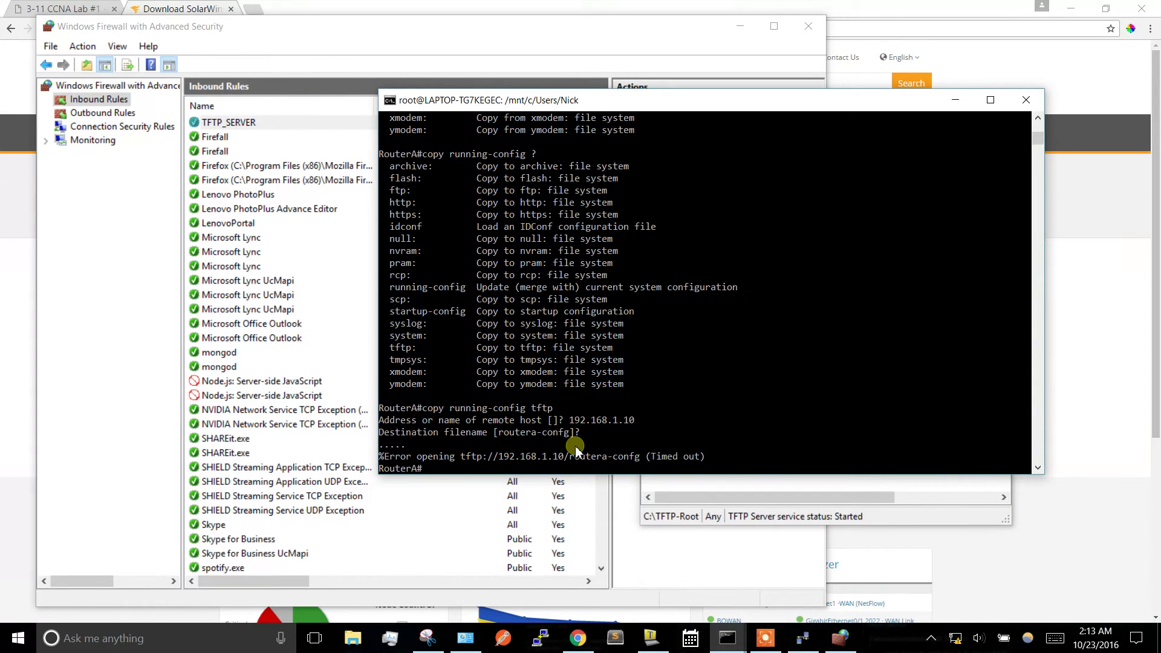
pyautogui.press('Return')
pyautogui.press('Return')
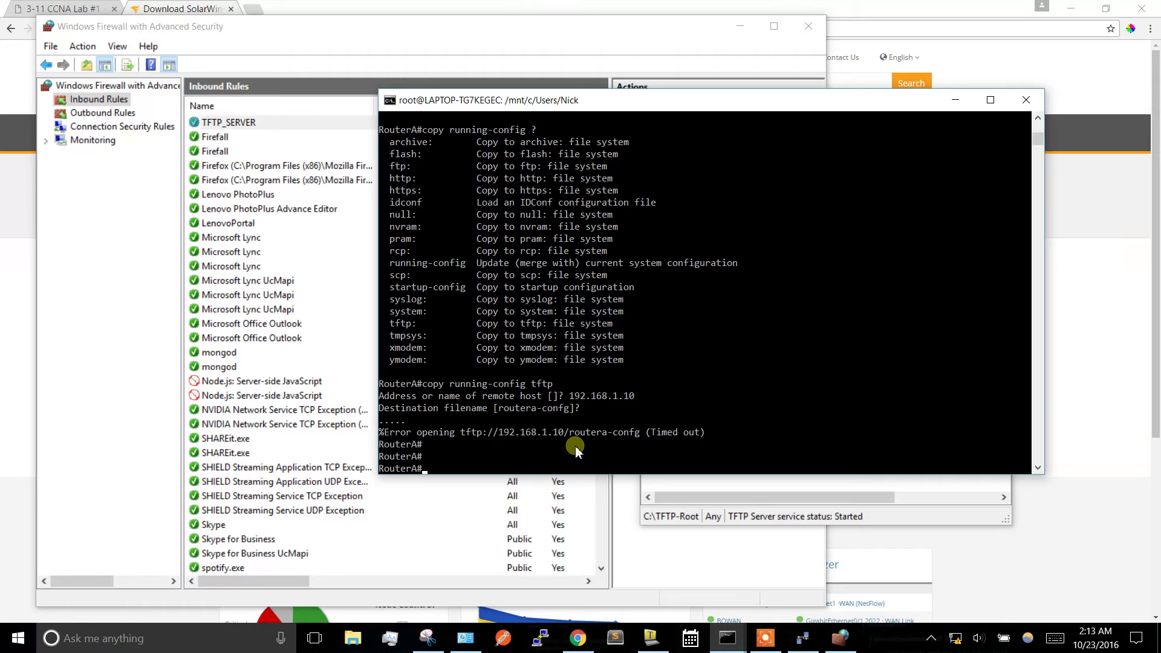
pyautogui.write('copy running-config tftp')
pyautogui.press('Return')
# Send the copy to 192.168.1.10 as telnet-lab-routerA with the TFTP log in view
pyautogui.write('192.1')
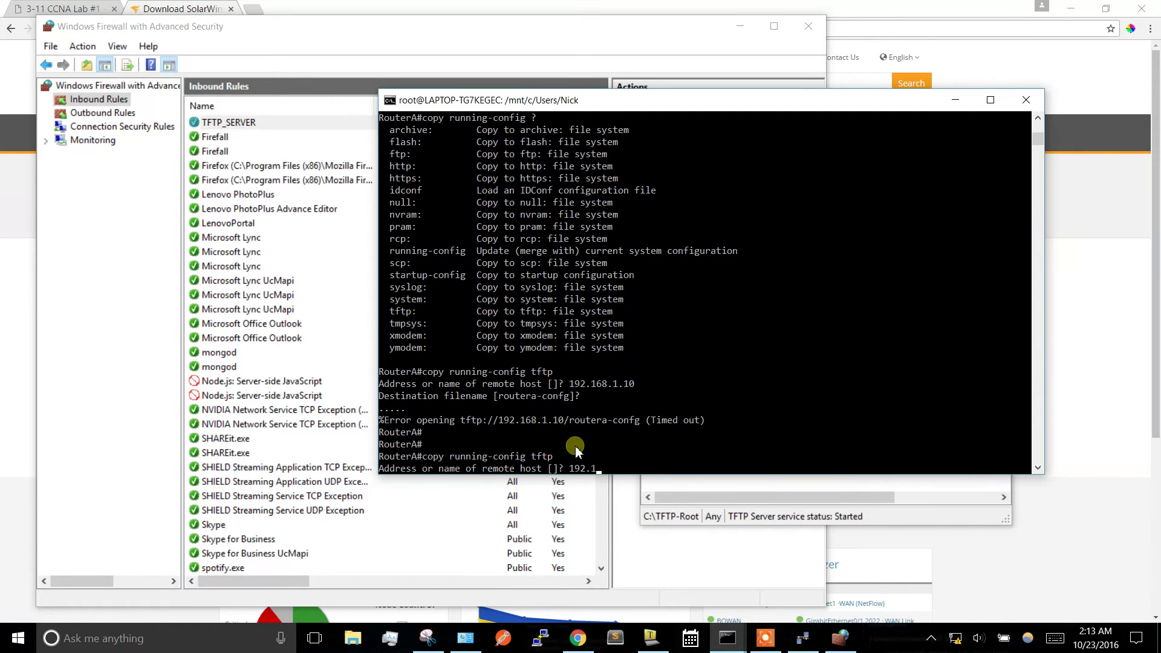
pyautogui.write('68.1.10')
pyautogui.press('Return')
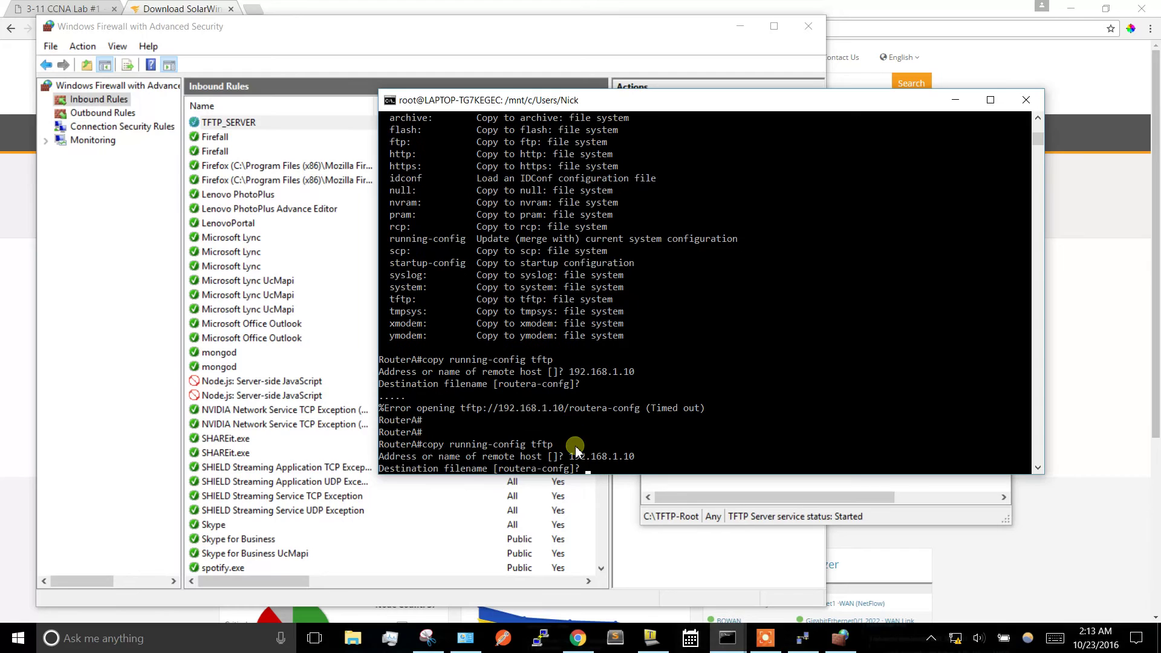
pyautogui.write('telnet-lab-routerA')
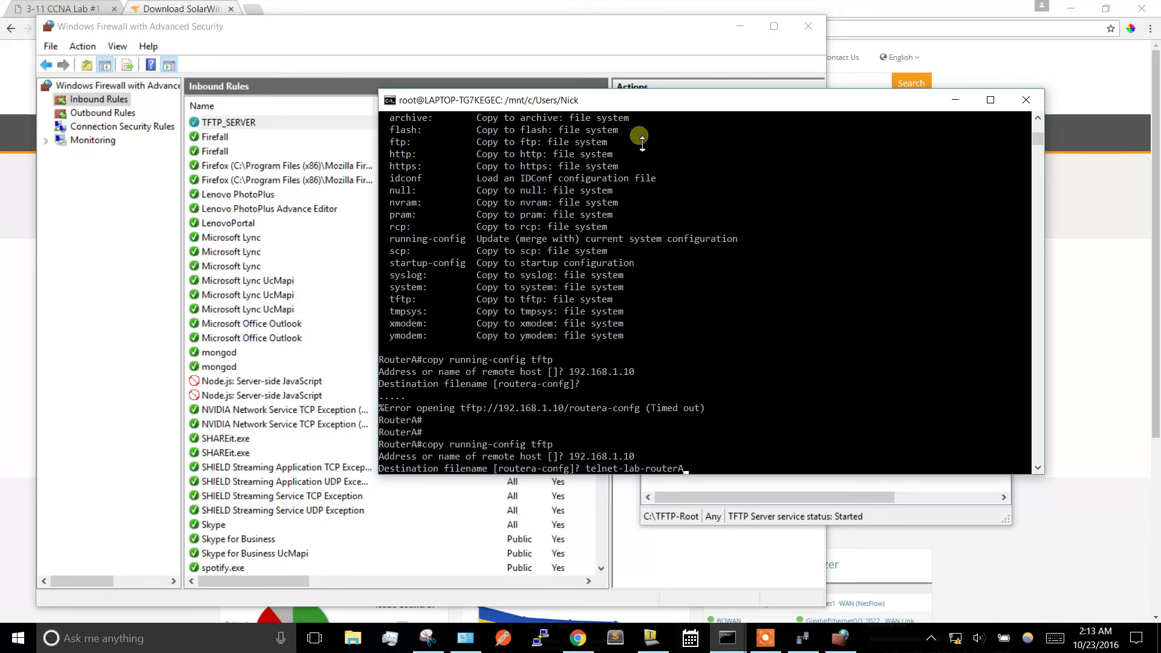
pyautogui.moveTo(649, 109); pyautogui.dragTo(395, 90)
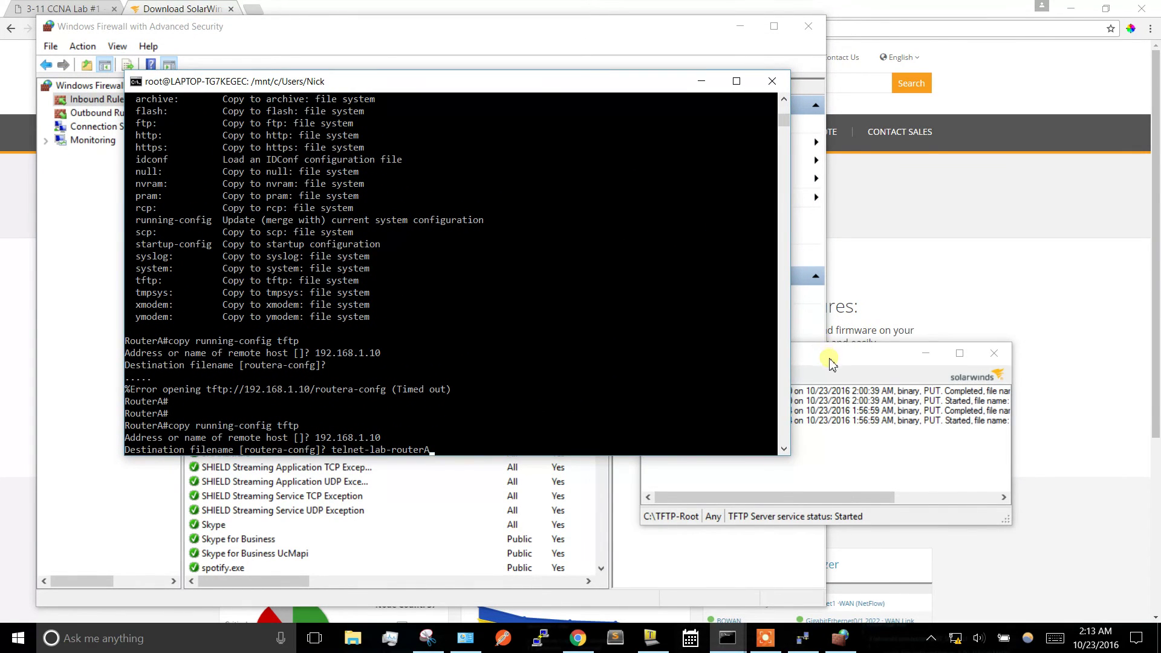
pyautogui.moveTo(832, 360); pyautogui.dragTo(998, 235)
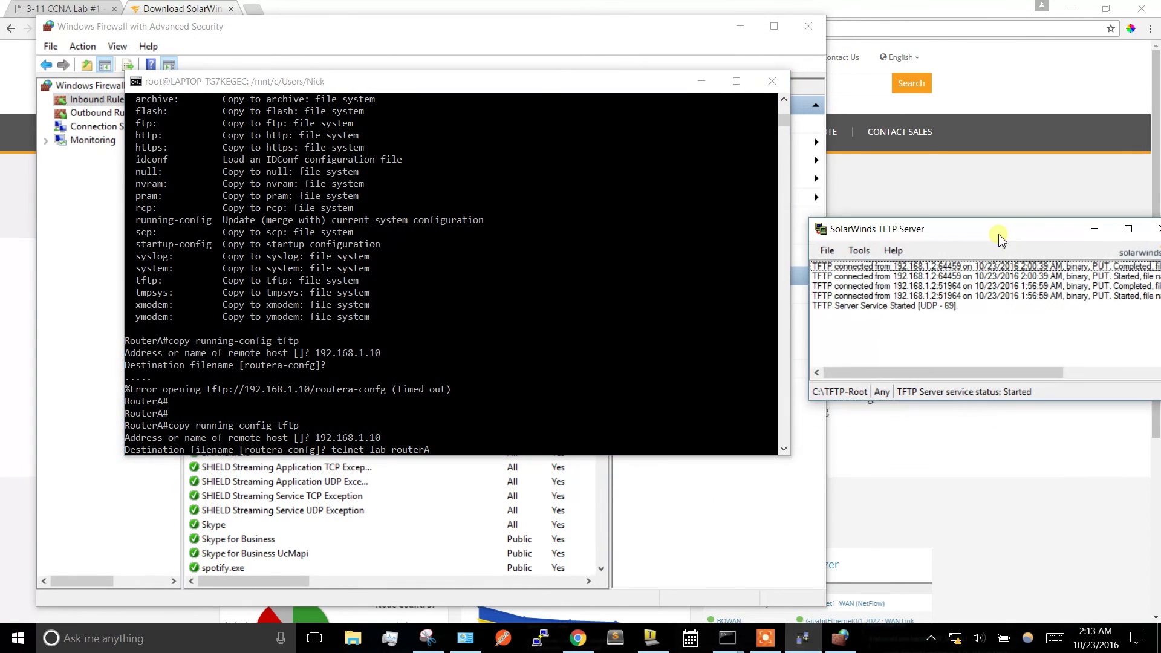
pyautogui.click(455, 451)
pyautogui.press('Return')
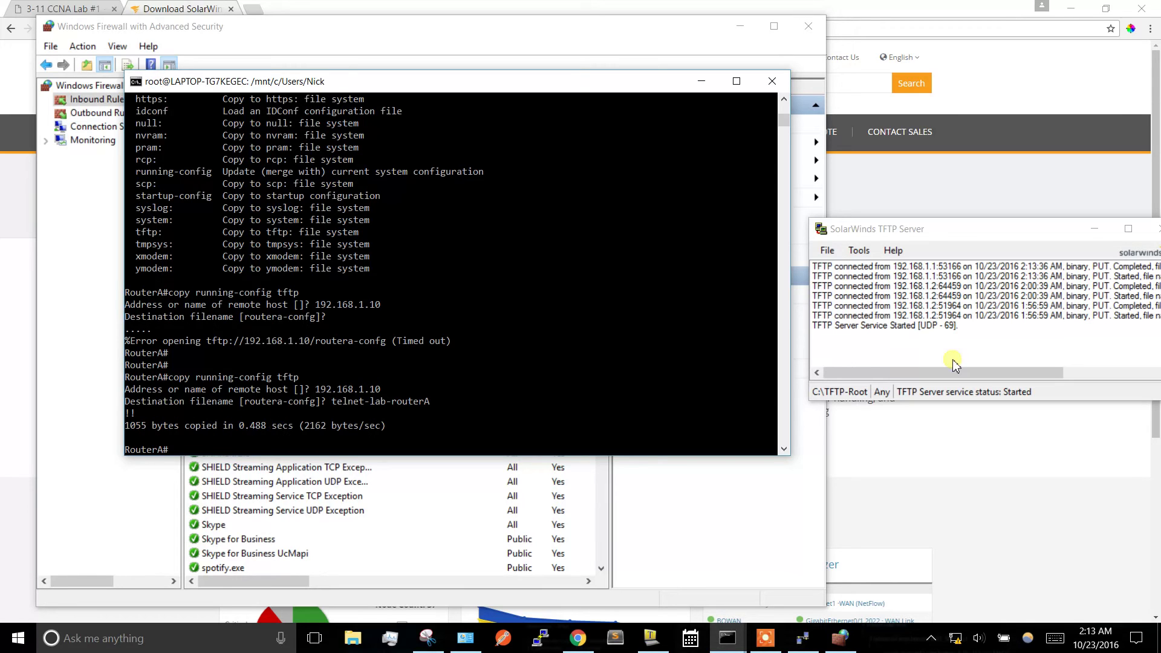
# Open the TFTP server configuration and confirm the root directory stays C:\TFTP-Root
pyautogui.click(832, 253)
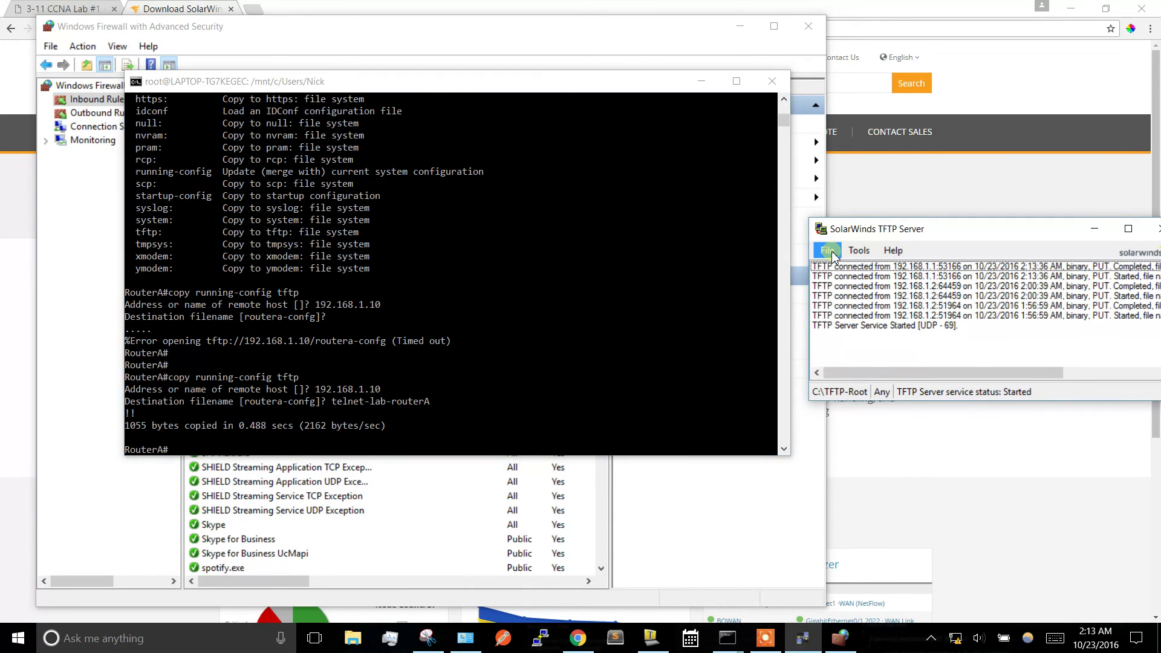
pyautogui.click(828, 250)
pyautogui.click(849, 267)
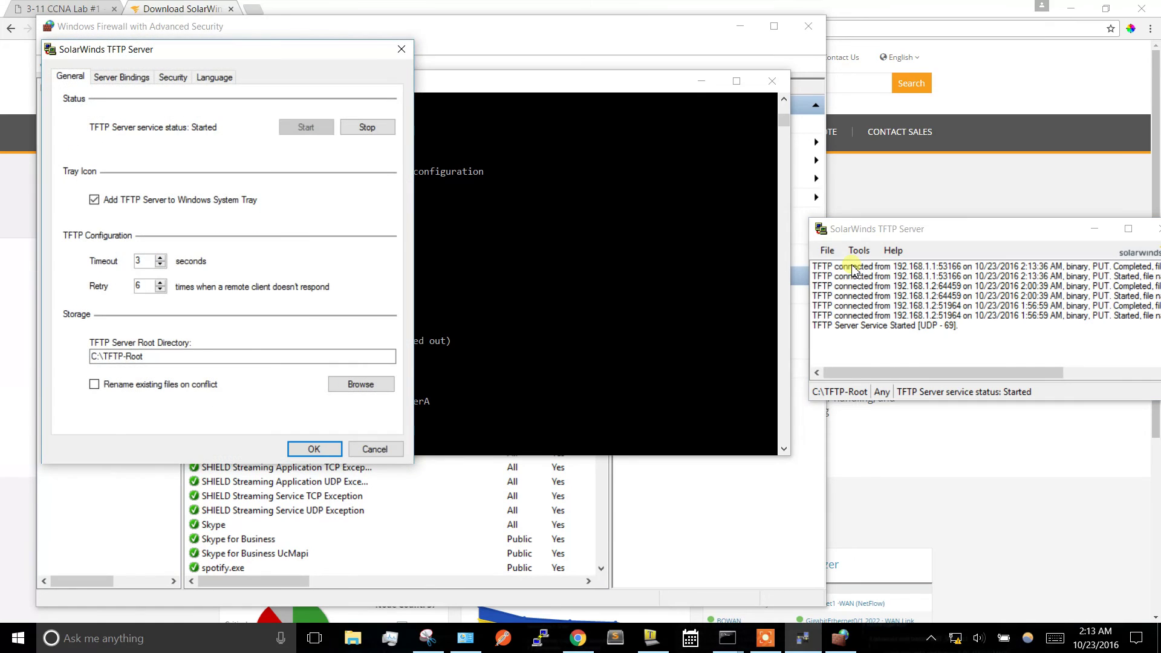
pyautogui.click(110, 357)
pyautogui.hotkey('ctrl', 'a')
pyautogui.press('BackSpace')
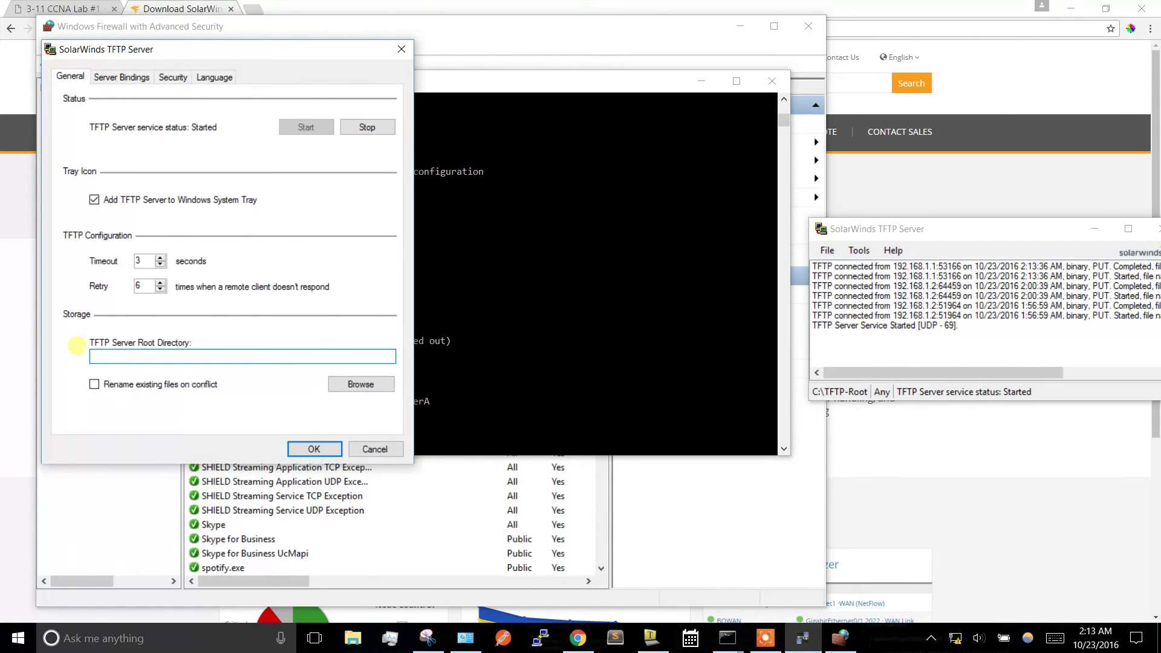
pyautogui.hotkey('ctrl', 'z')
pyautogui.click(158, 356)
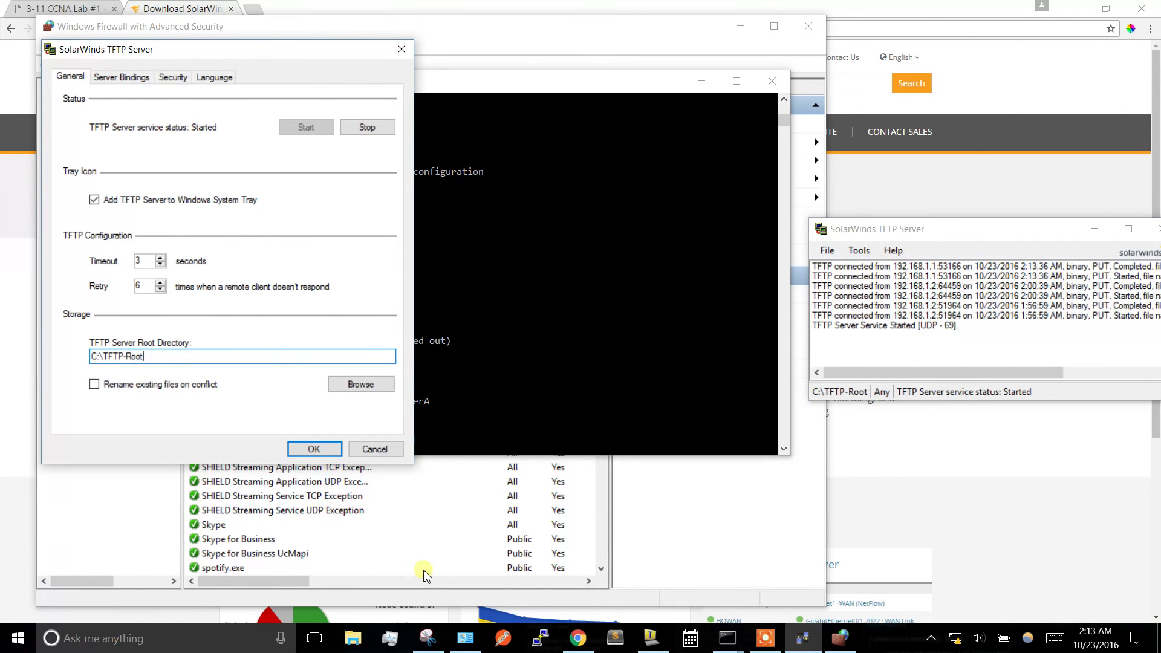
# Browse File Explorer to C:\TFTP-Root to find telnet-lab-routerA, then close the settings
pyautogui.click(351, 640)
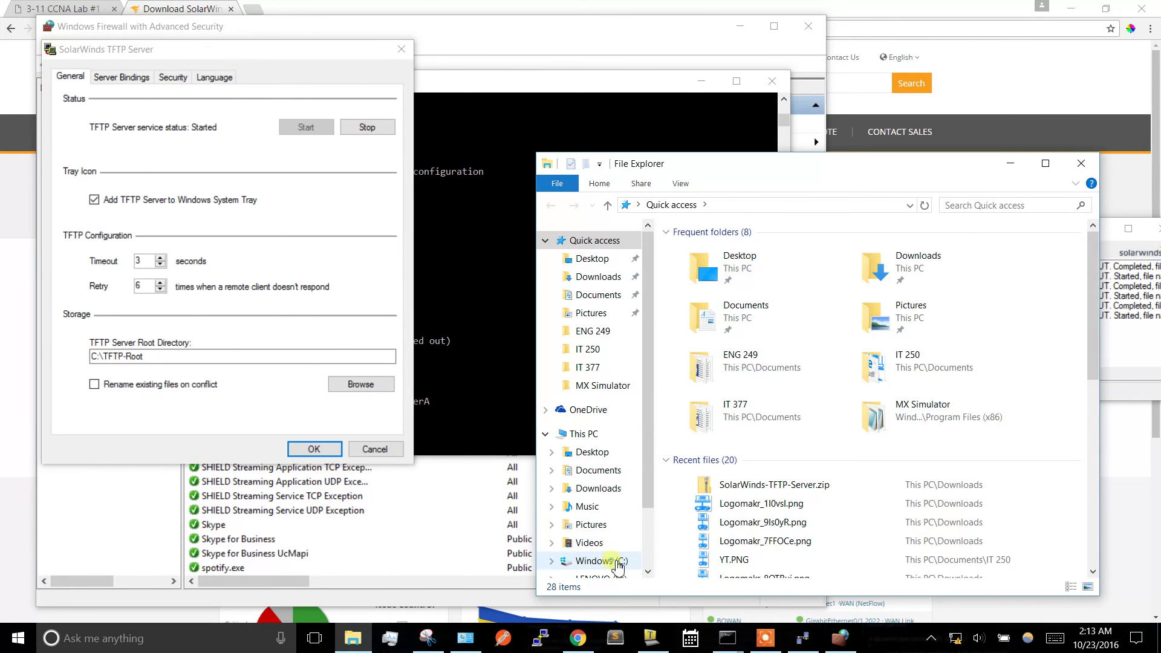
pyautogui.click(617, 562)
pyautogui.click(753, 367)
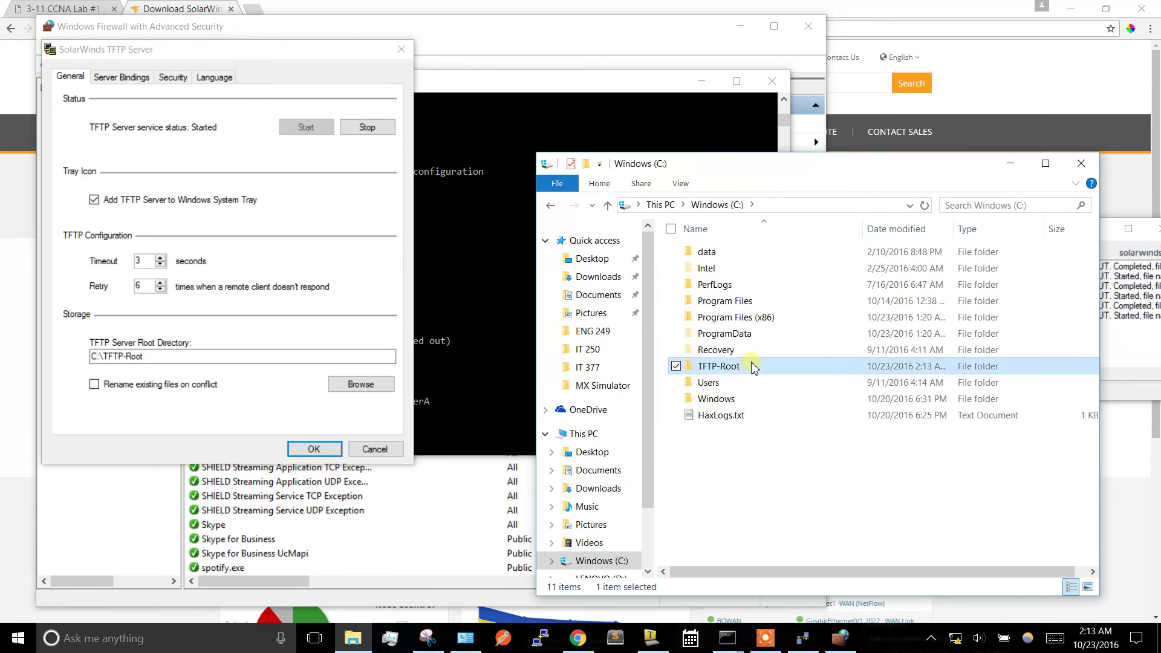
pyautogui.doubleClick(753, 367)
pyautogui.click(765, 254)
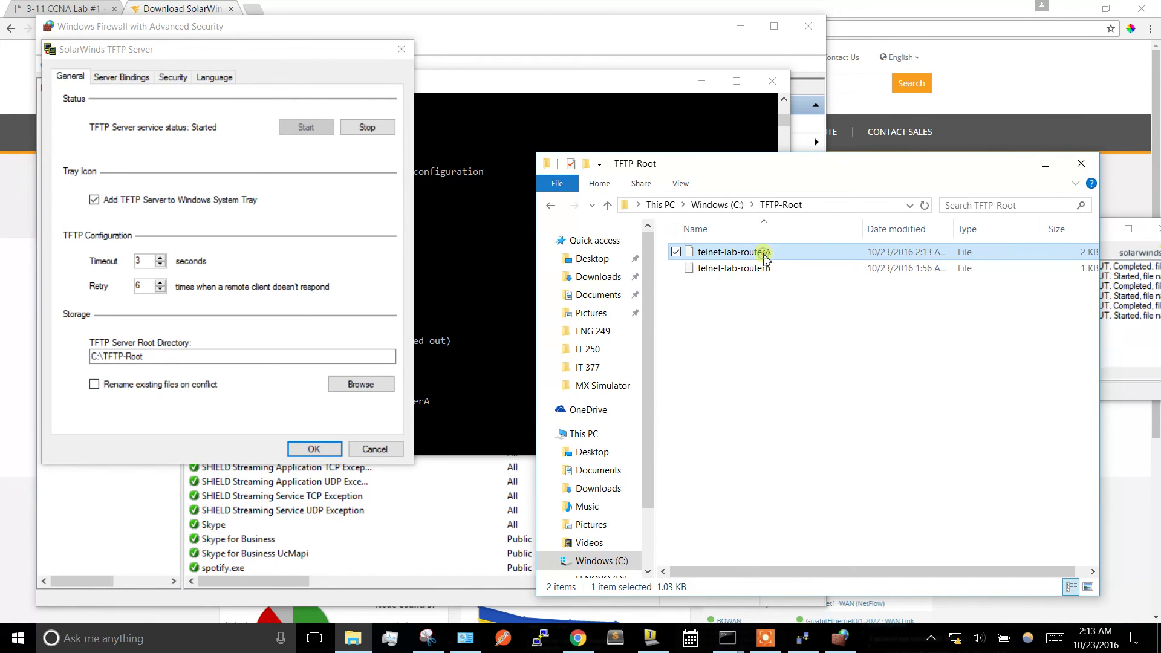
pyautogui.click(401, 49)
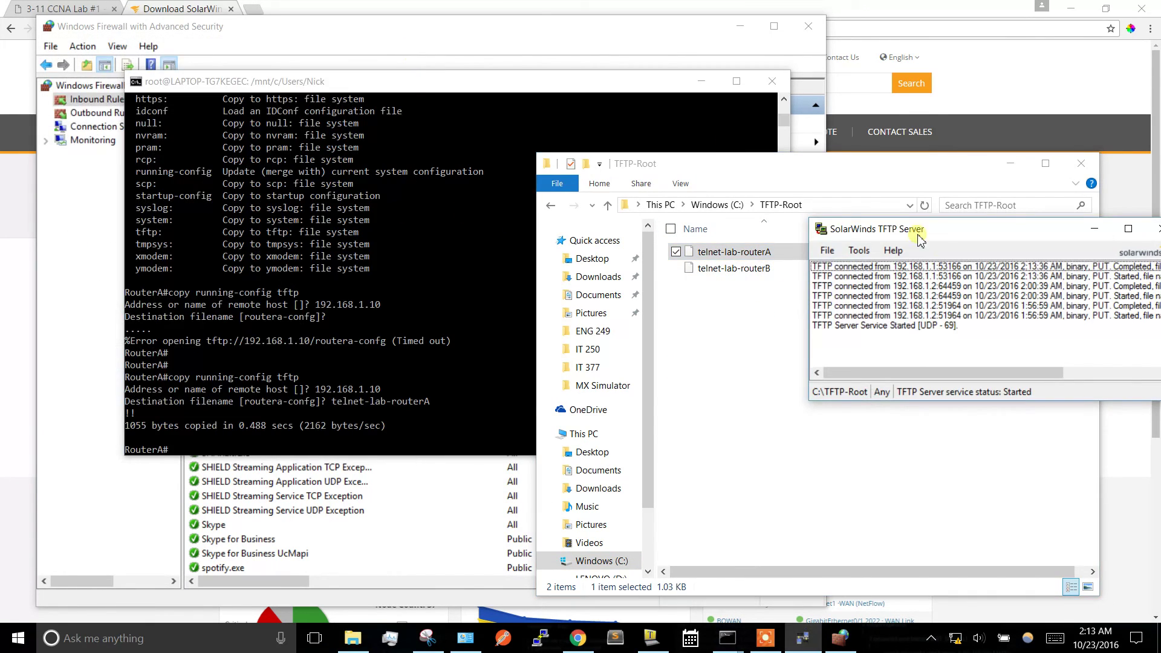
# Close the TFTP-Root folder window and ping 192.168.1.10 from RouterA
pyautogui.click(1081, 165)
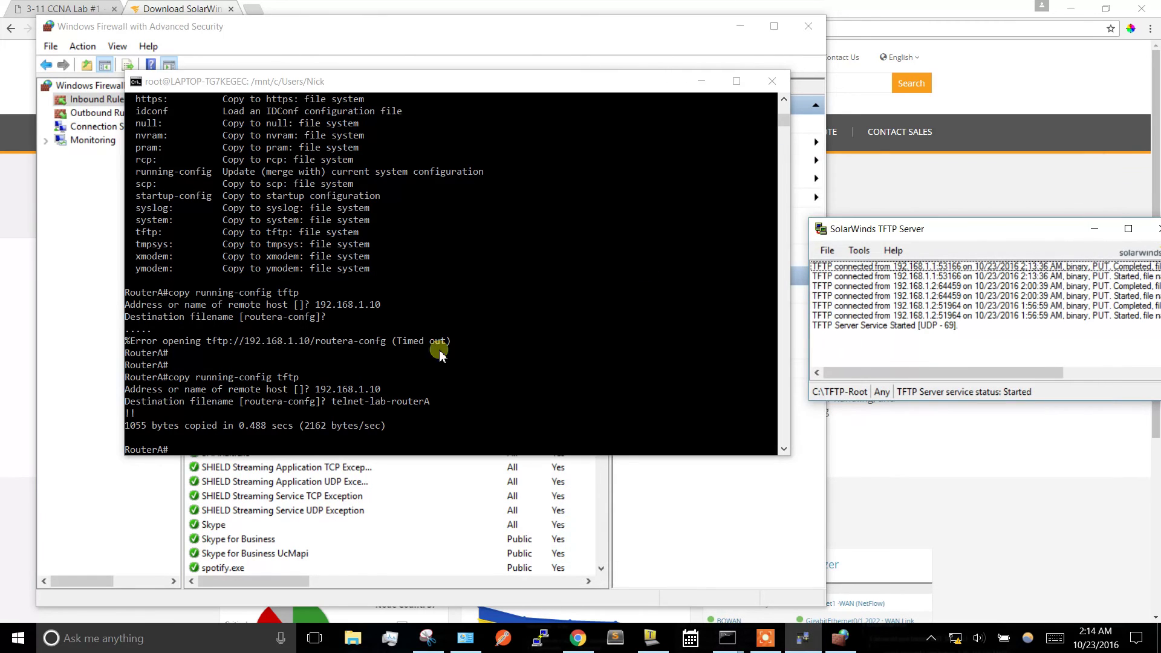
pyautogui.click(230, 447)
pyautogui.press('Return')
pyautogui.press('Return')
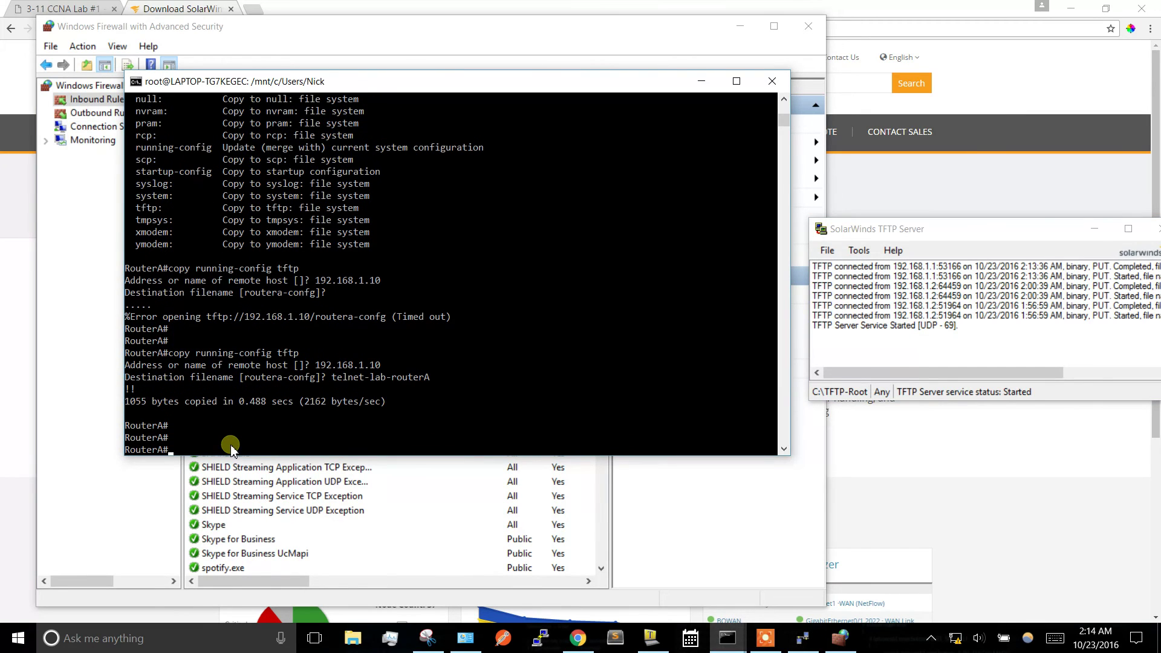
pyautogui.write('ping 192.168.1.10')
pyautogui.press('Return')
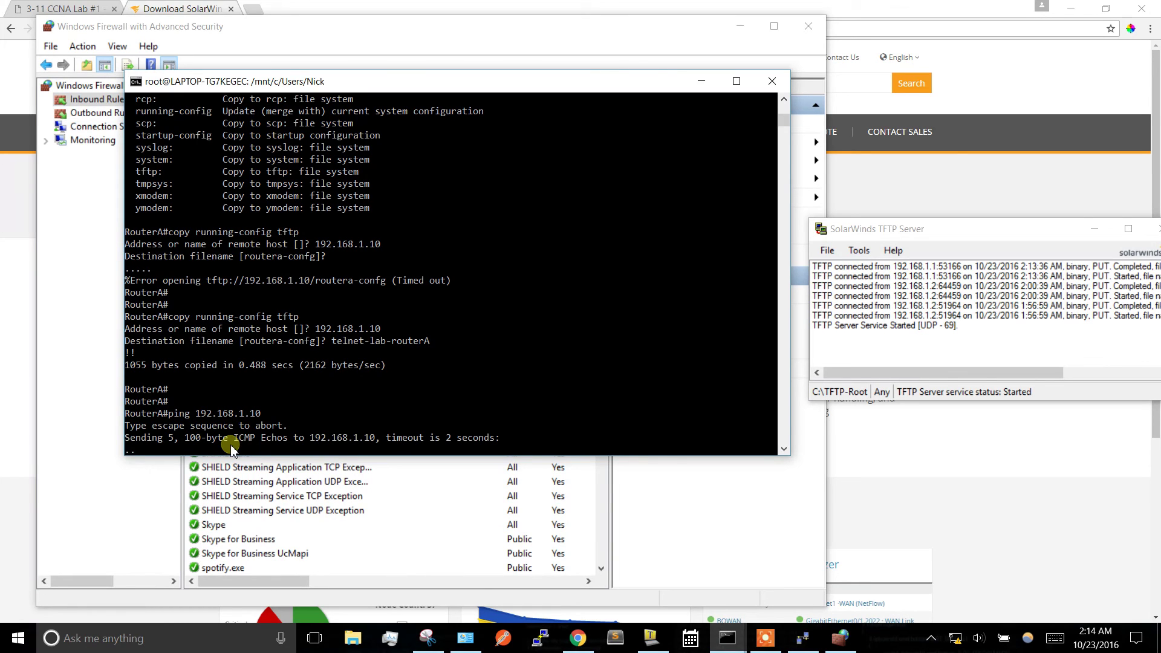
pyautogui.click(85, 191)
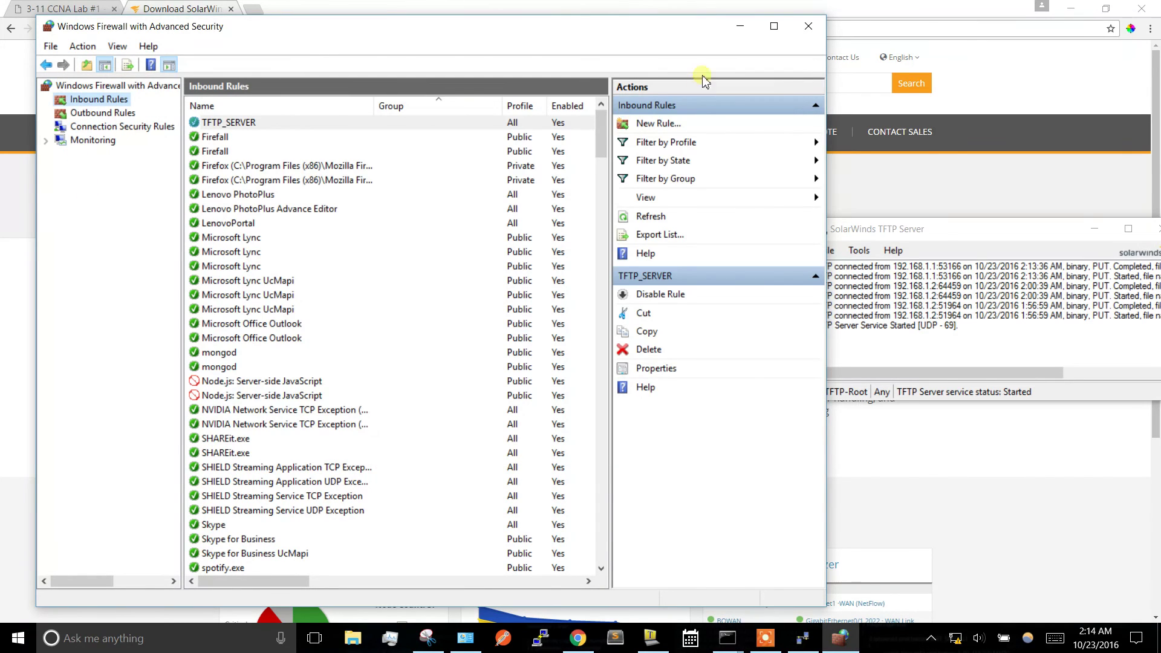
pyautogui.click(681, 125)
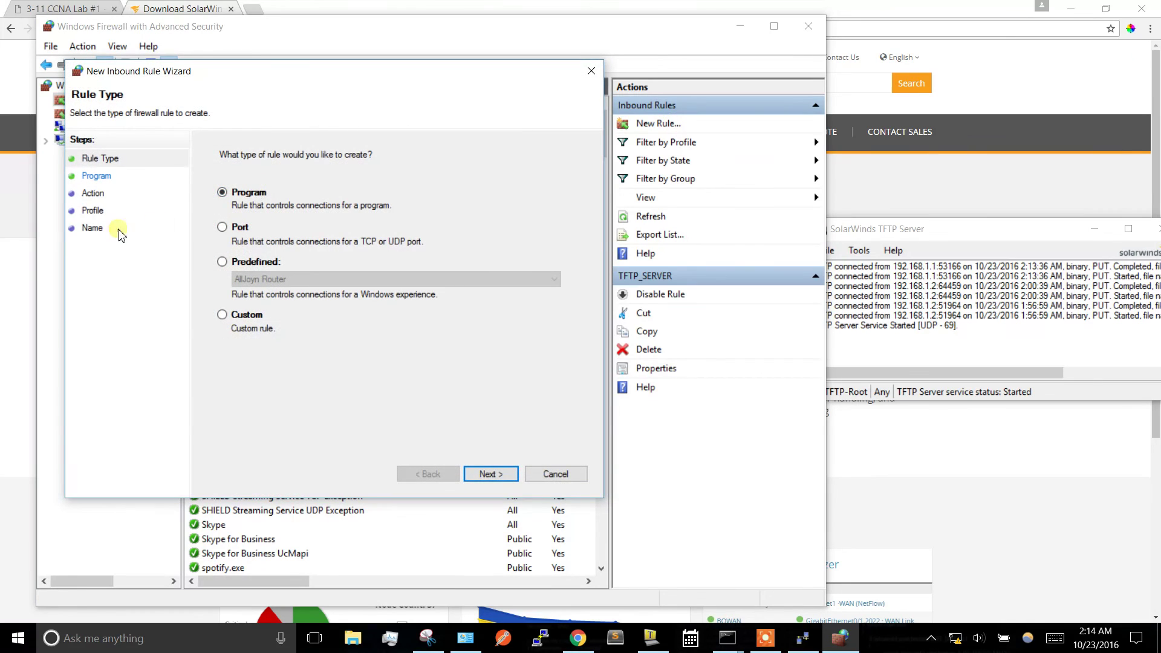
pyautogui.click(222, 315)
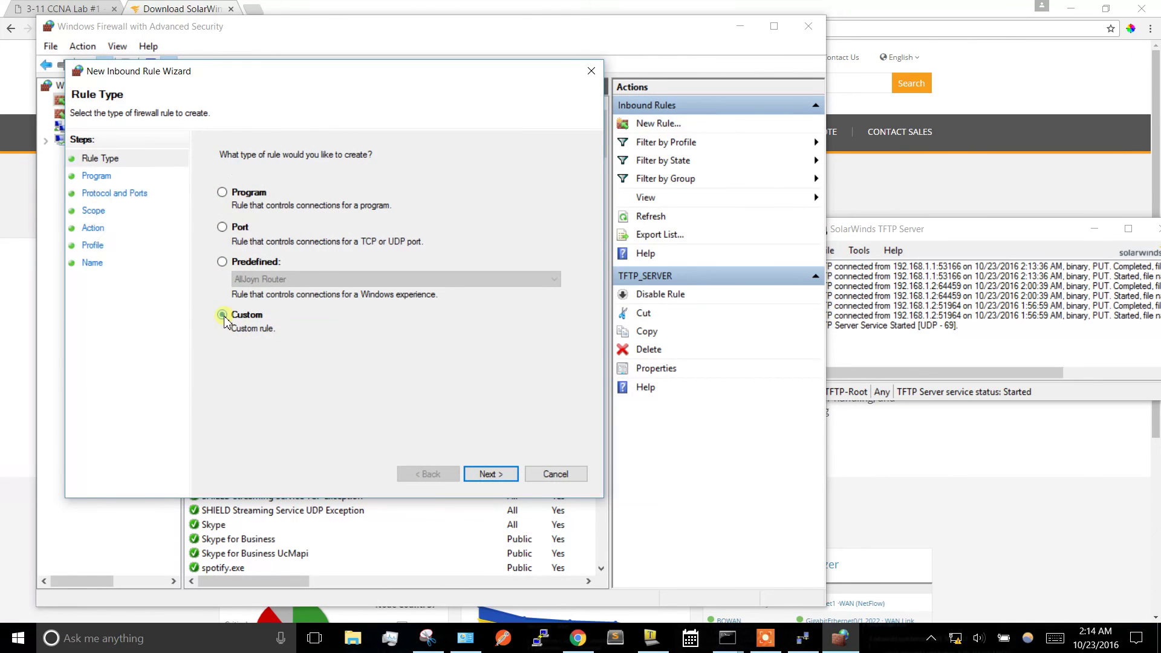
pyautogui.click(493, 477)
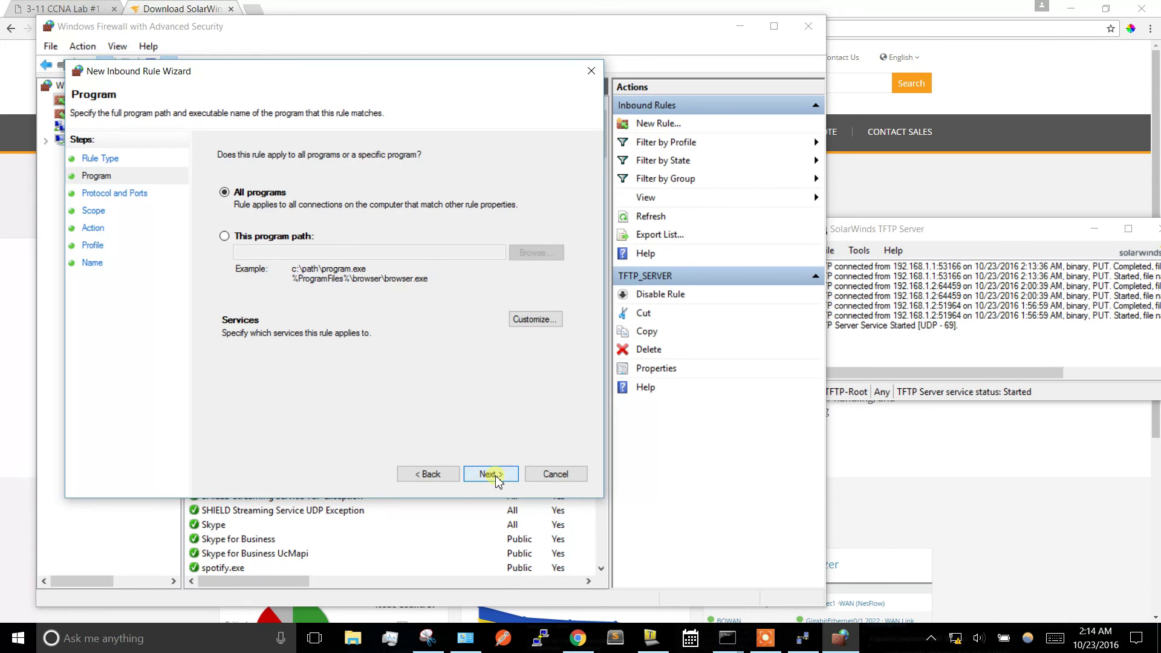
pyautogui.click(491, 475)
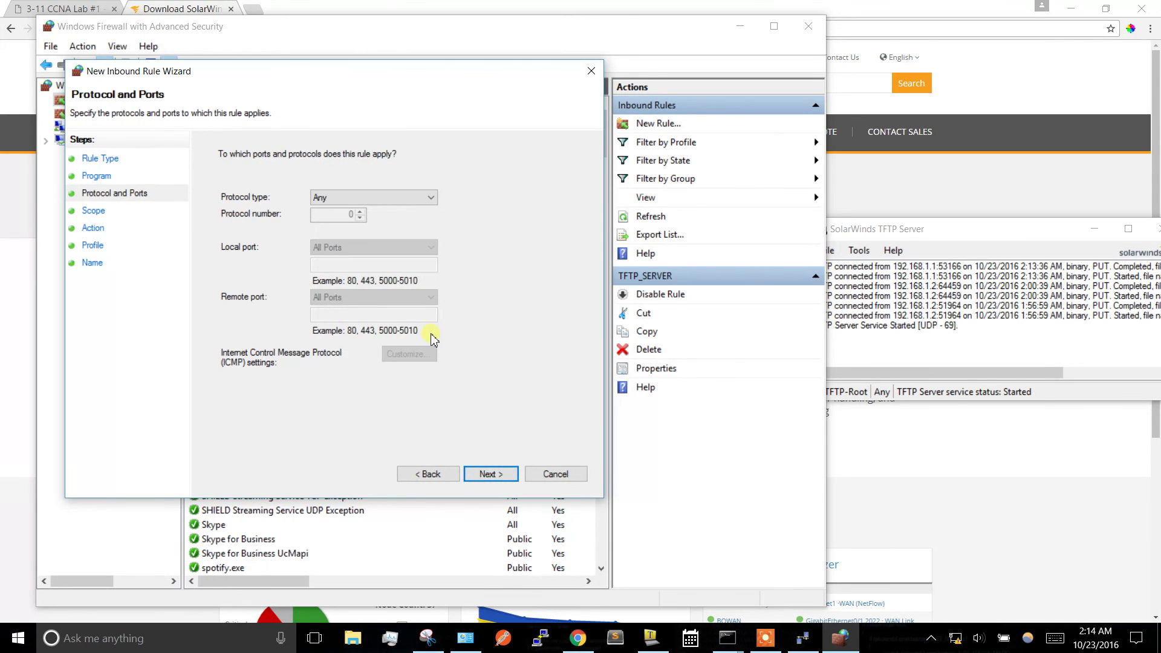
pyautogui.click(337, 200)
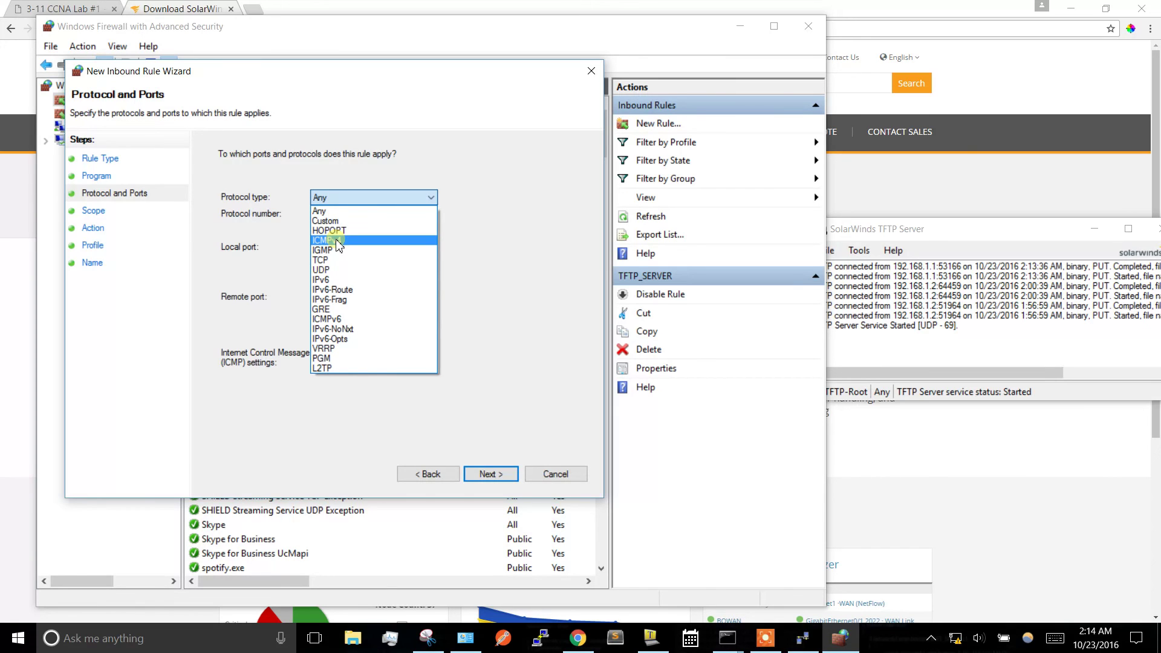
pyautogui.click(337, 241)
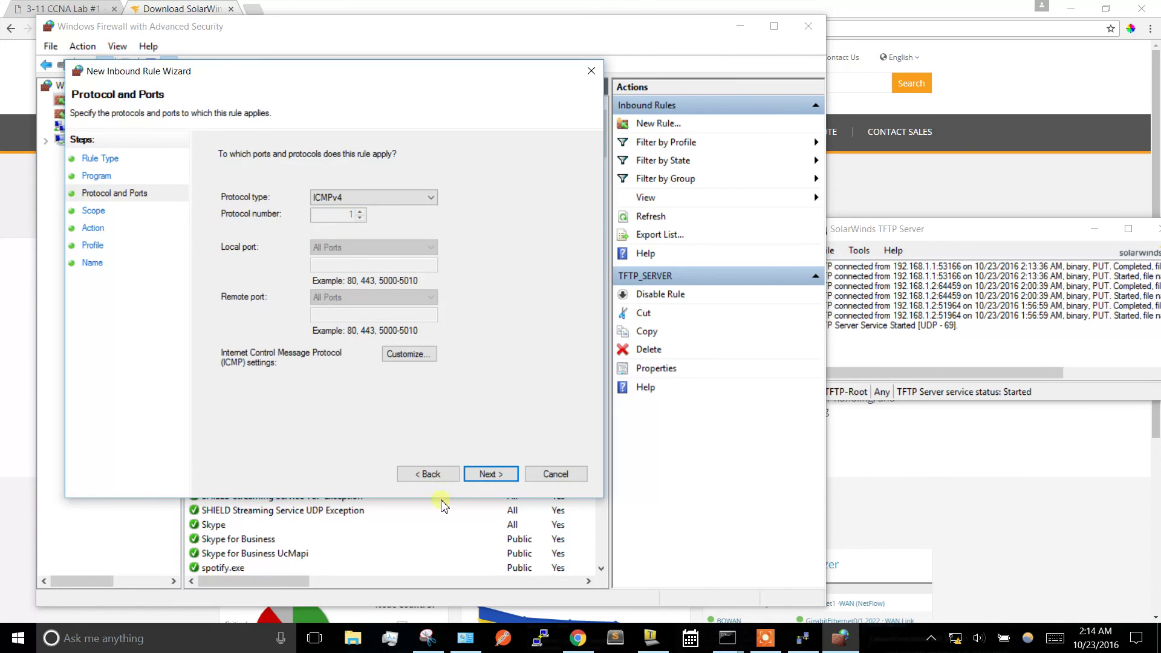
pyautogui.click(548, 476)
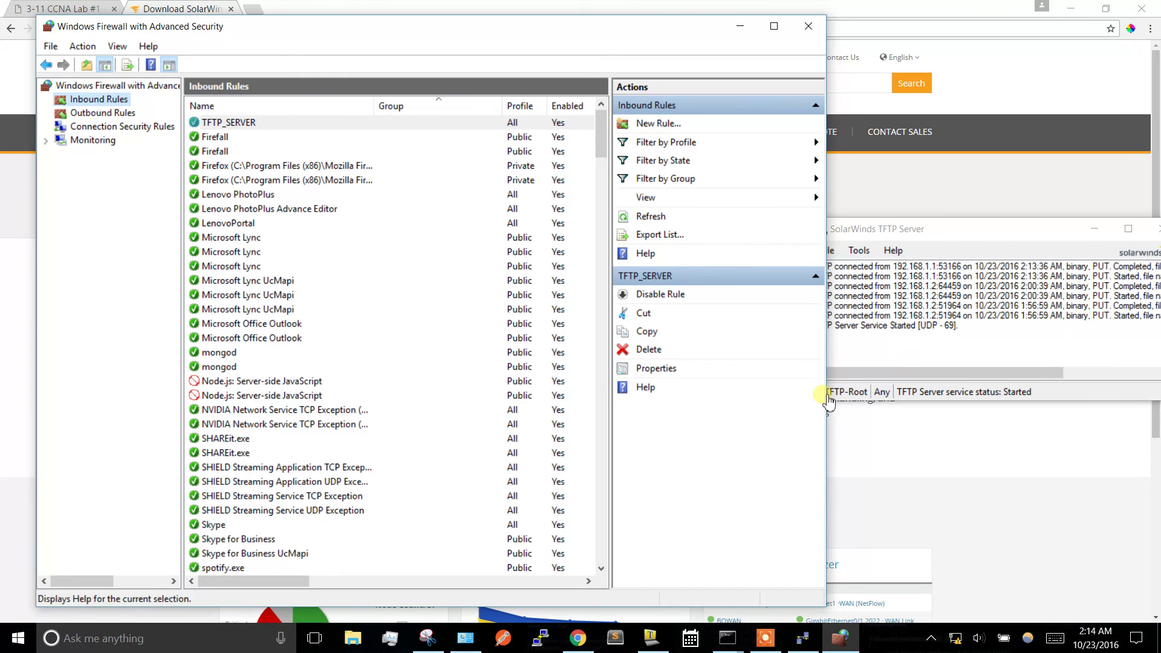
pyautogui.moveTo(840, 638)
pyautogui.moveTo(880, 520)
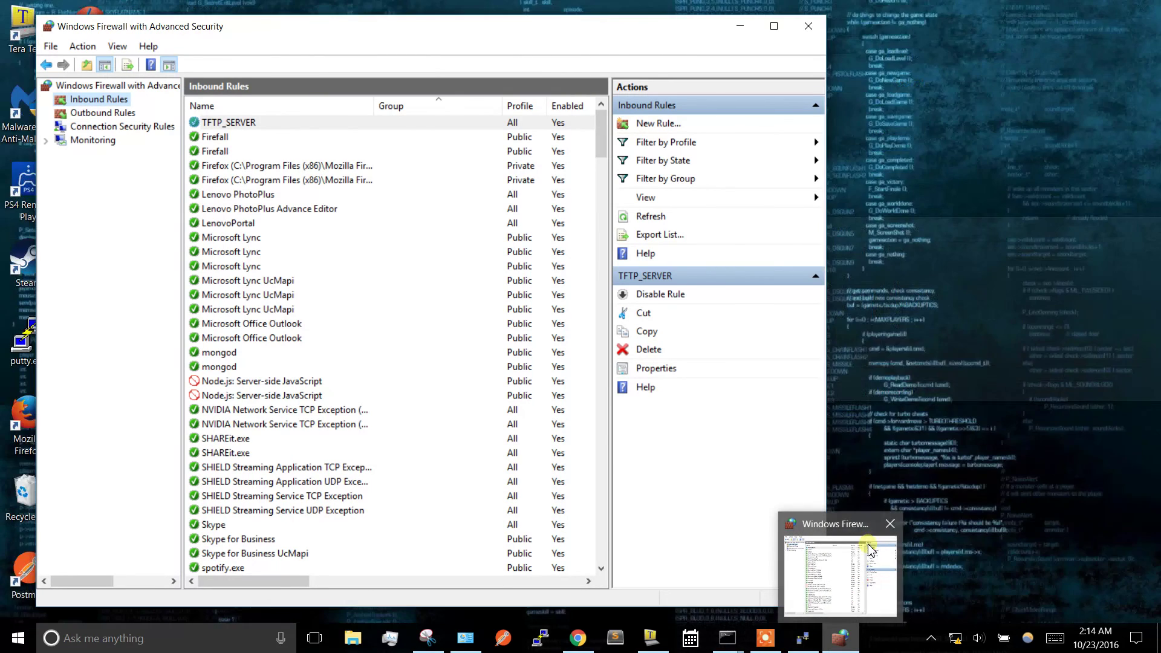